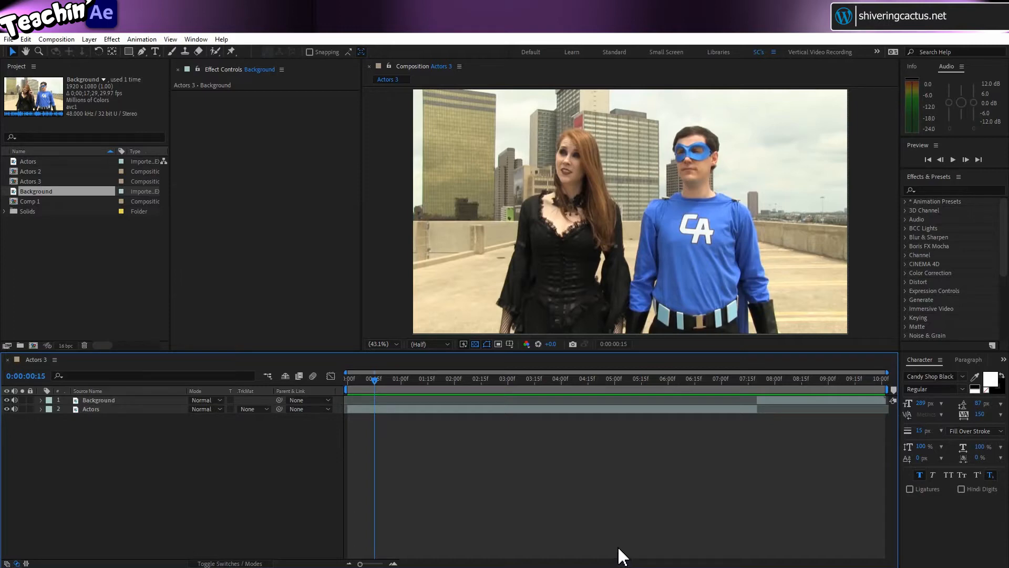
Create a new black solid layer at the composition's size, 1920 by 1080 px.
left_click(89, 40)
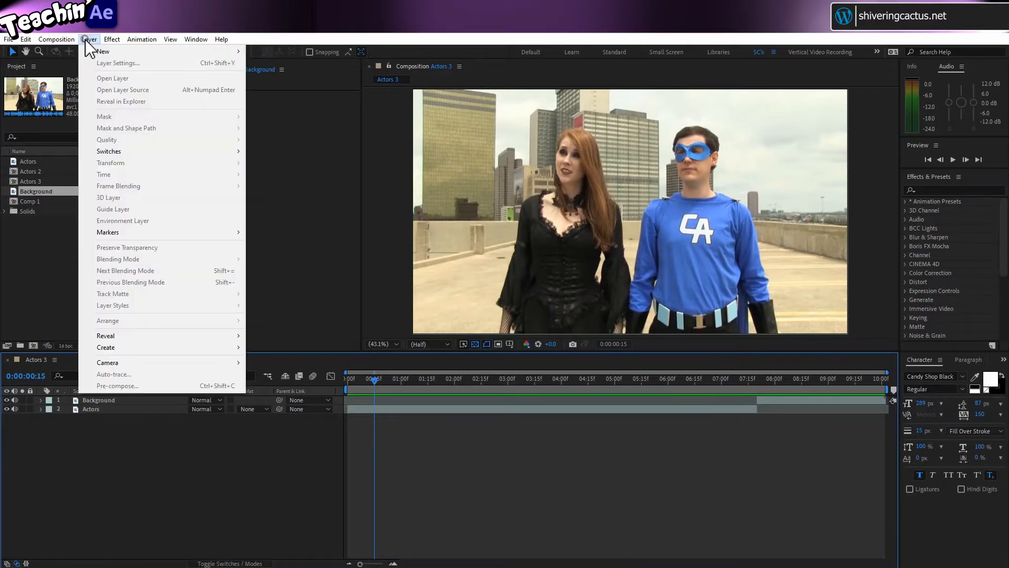
mouse_move(103, 53)
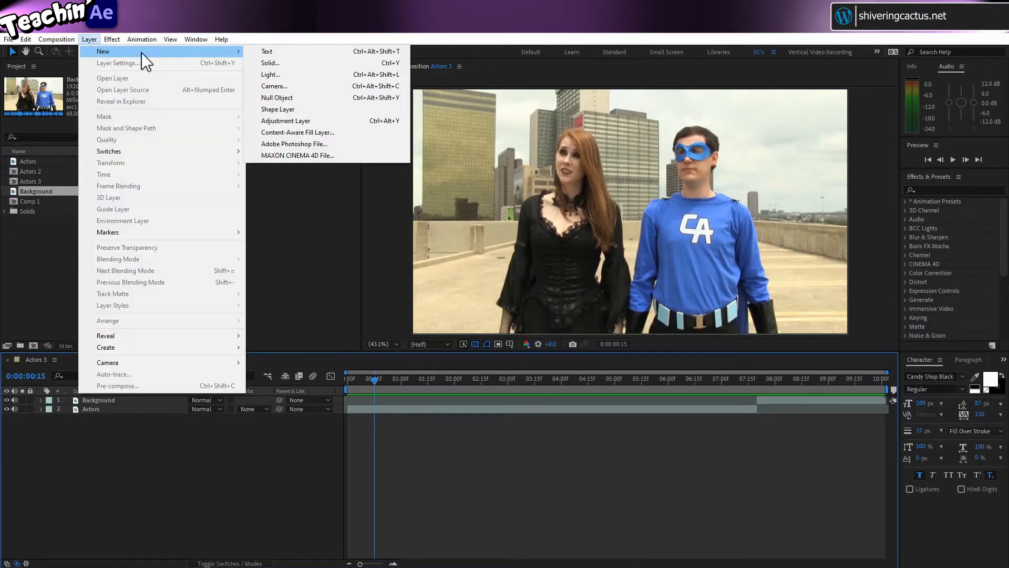
left_click(263, 64)
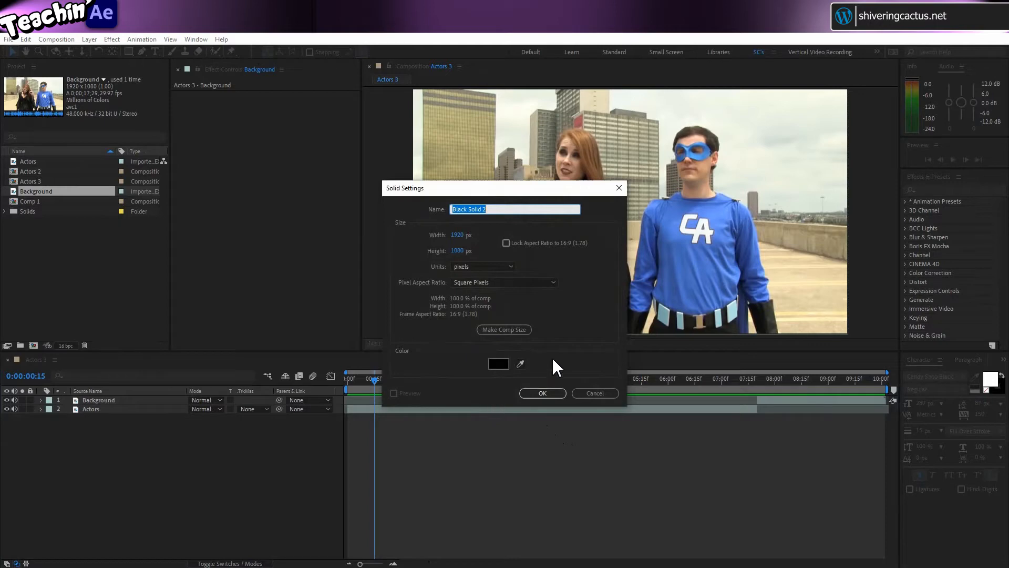
left_click(518, 329)
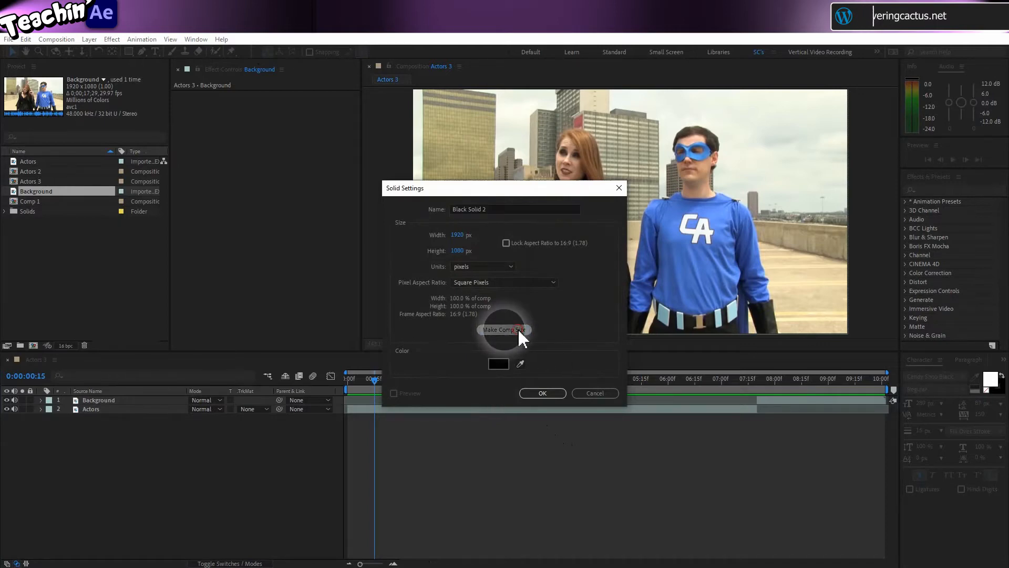
left_click(550, 394)
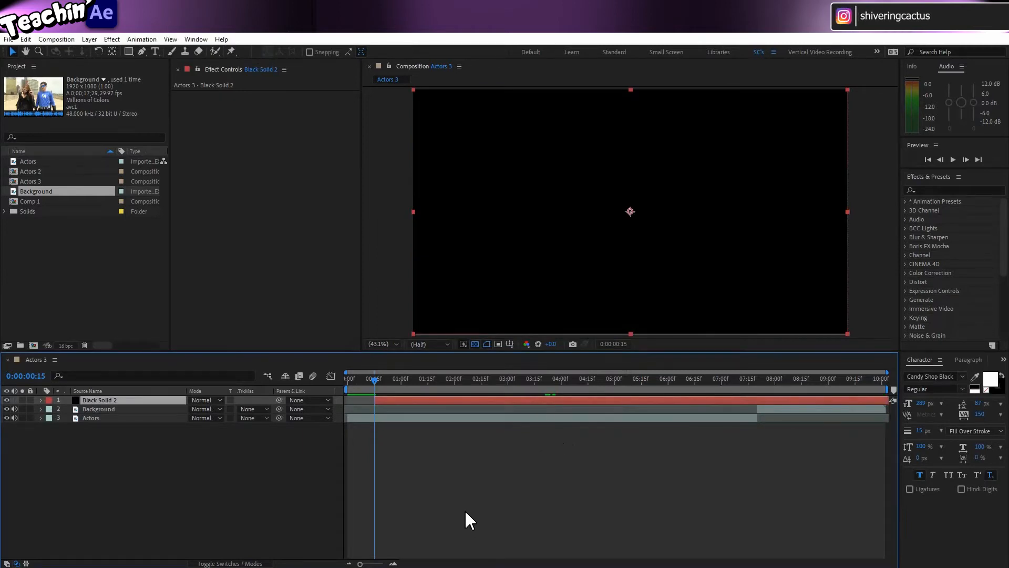
Move the current time to 0:00:07:00 and shift the black solid layer so it starts there.
mouse_move(376, 379)
left_mouse_down()
mouse_move(366, 377)
mouse_move(380, 377)
left_mouse_up()
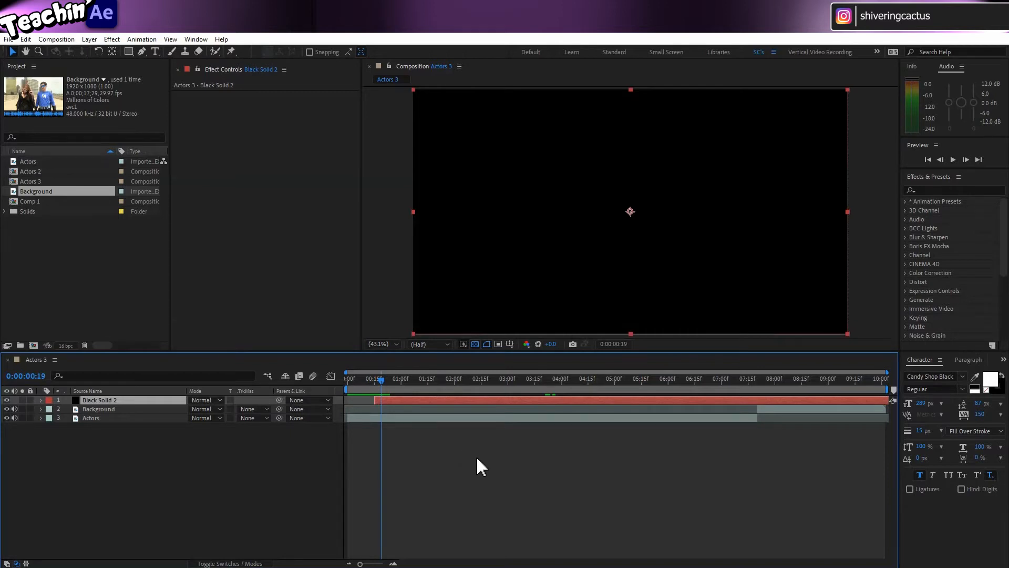
left_click_drag(383, 383, 723, 395)
left_click_drag(680, 401, 866, 401)
left_click_drag(955, 408, 1004, 410)
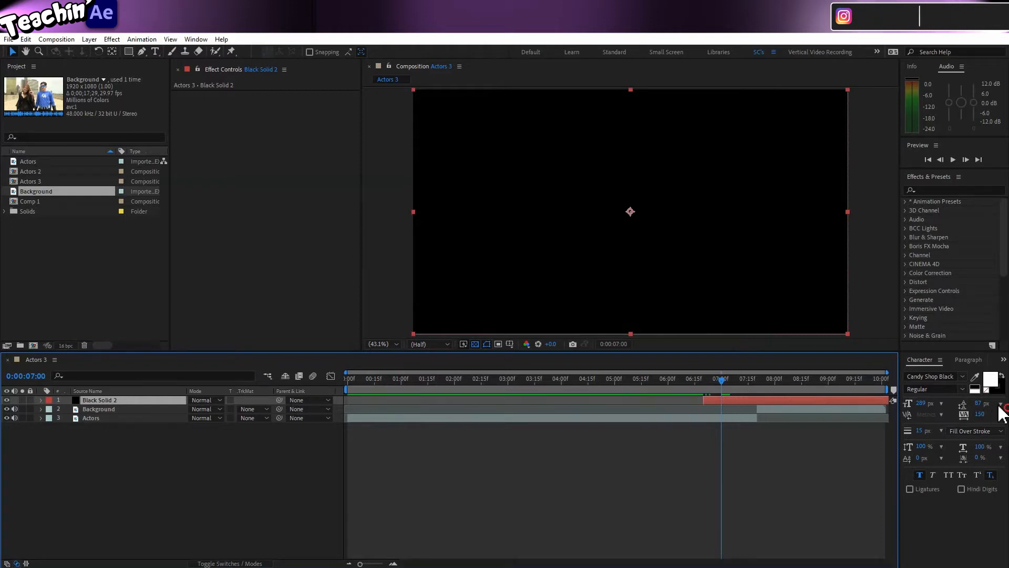
left_click_drag(798, 401, 788, 400)
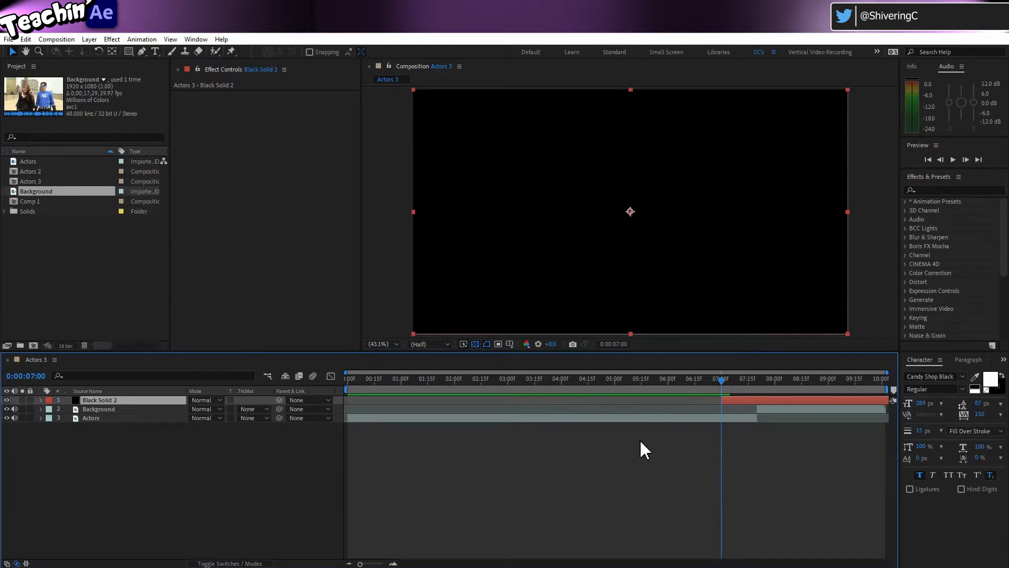
Toggle the black solid's visibility off and on, and apply the Beam effect from the Generate category to it.
left_click(7, 400)
left_click(7, 399)
left_click(111, 40)
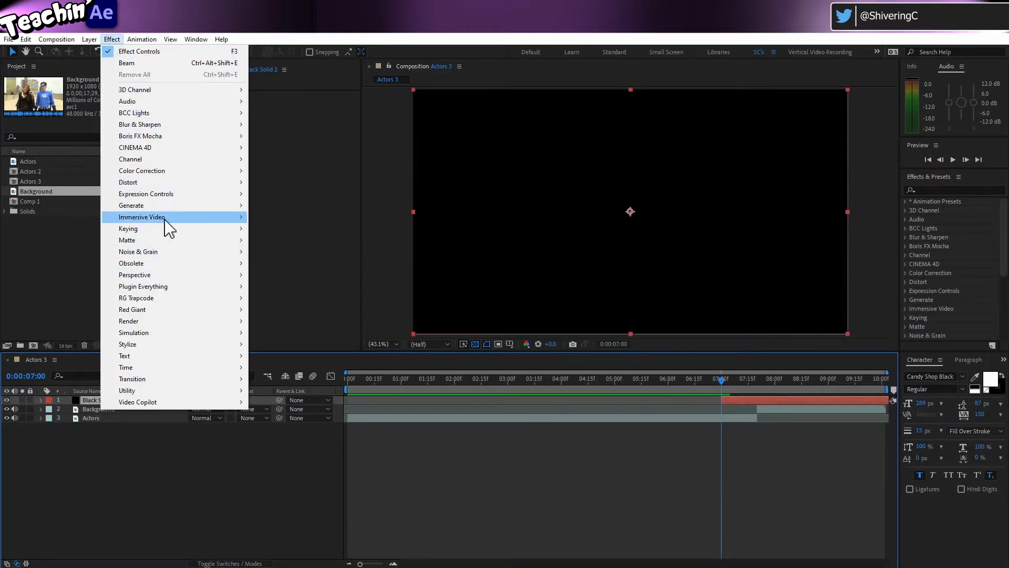
mouse_move(166, 209)
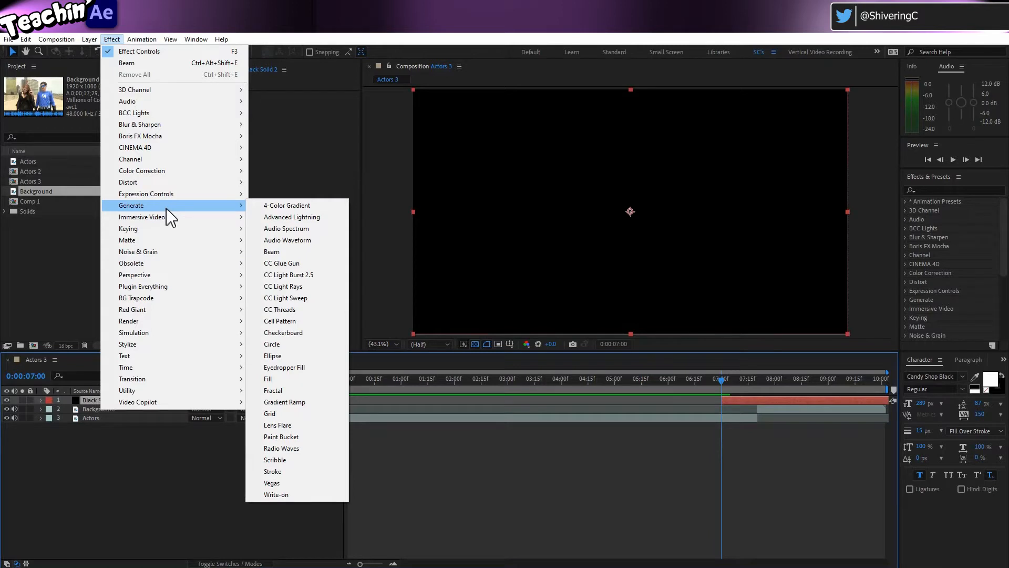
left_click(277, 251)
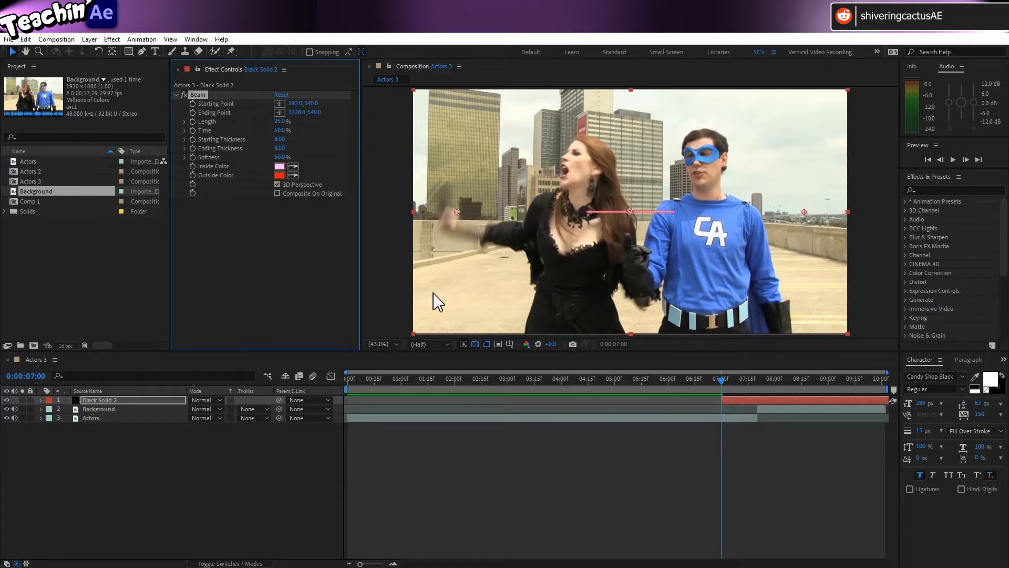
Place the beam's starting point outside the frame at about -174, 797 and its ending point on the hero's chest at about 1308, 612.
left_click(279, 104)
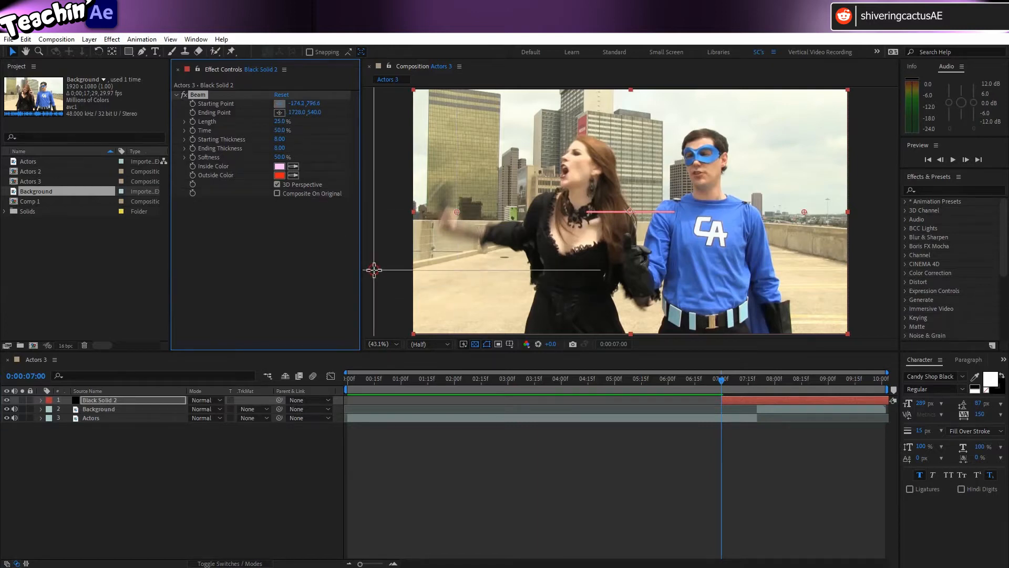
left_click(374, 269)
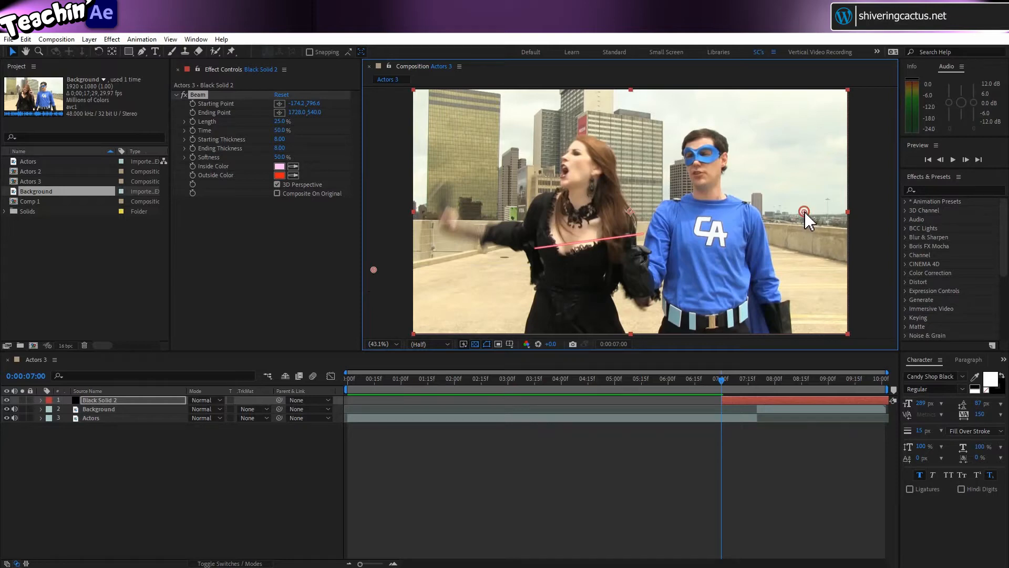
left_click_drag(804, 211, 710, 228)
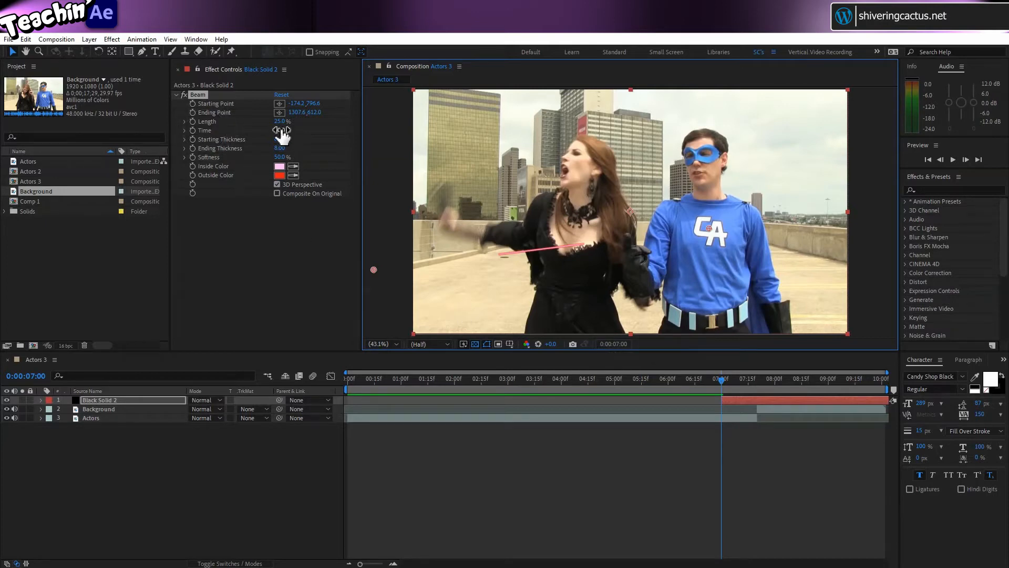
Set the beam's Time to 0% and start keyframing it at 0:00:07:00.
mouse_move(280, 130)
left_mouse_down()
mouse_move(252, 128)
mouse_move(297, 122)
mouse_move(255, 128)
mouse_move(287, 126)
mouse_move(270, 129)
mouse_move(286, 148)
left_mouse_up()
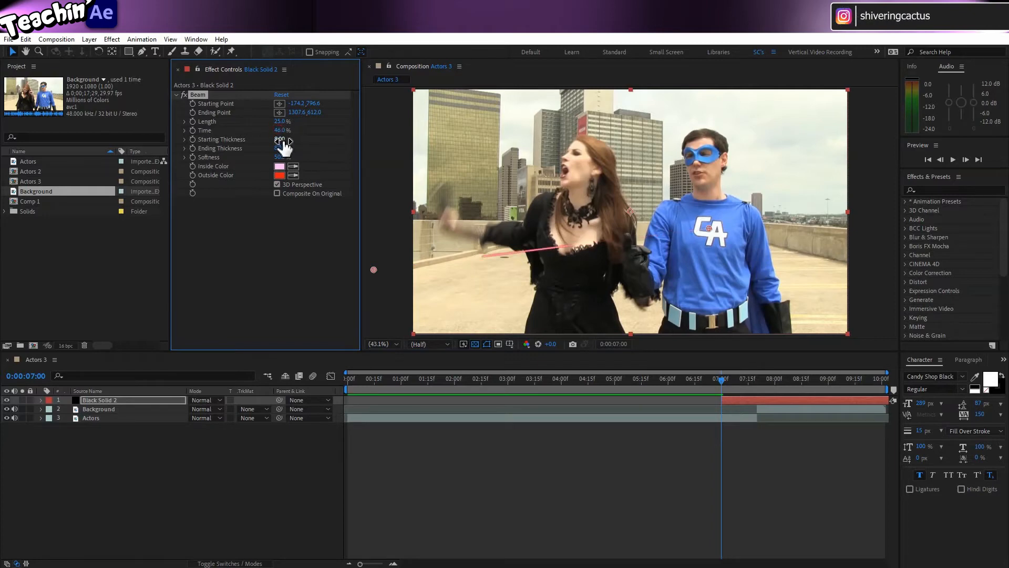
left_click(279, 123)
key("Tab")
type("0")
key("Return")
left_click(193, 130)
Reveal the solid's keyframed properties and add a beam Time keyframe of 100% at 0:00:07:11.
left_click_drag(721, 379, 734, 377)
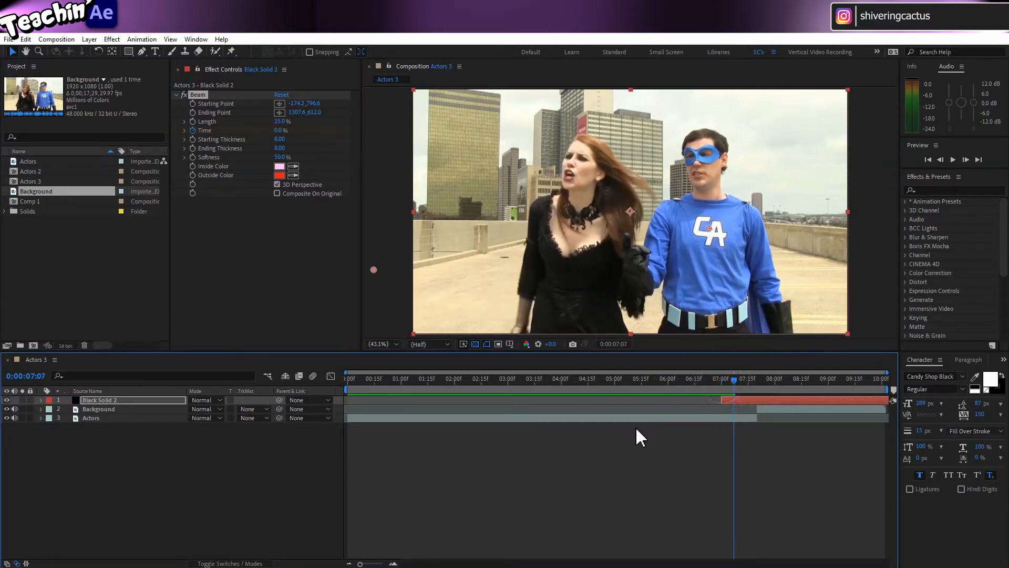
left_click(735, 381)
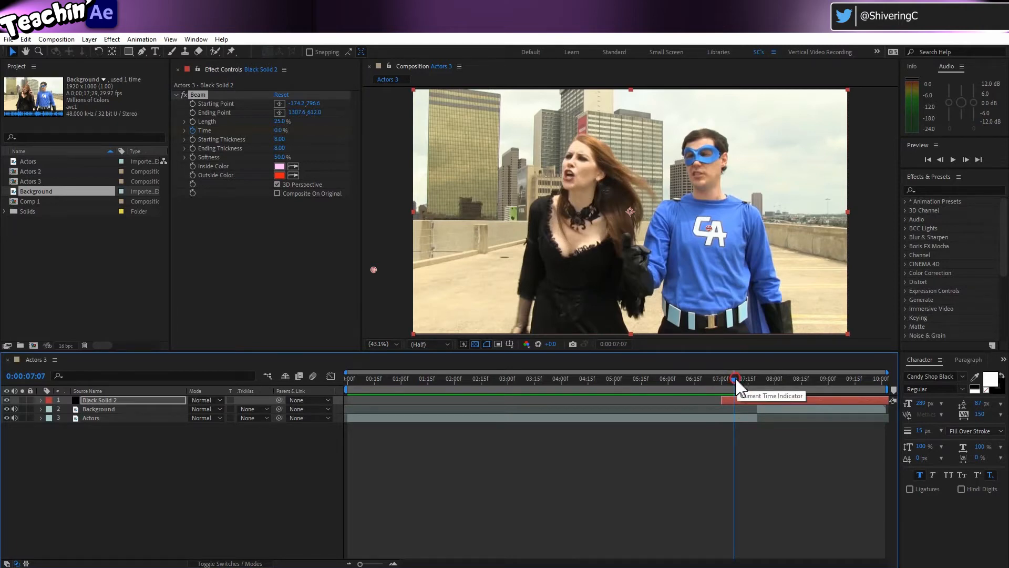
left_click_drag(735, 379, 742, 378)
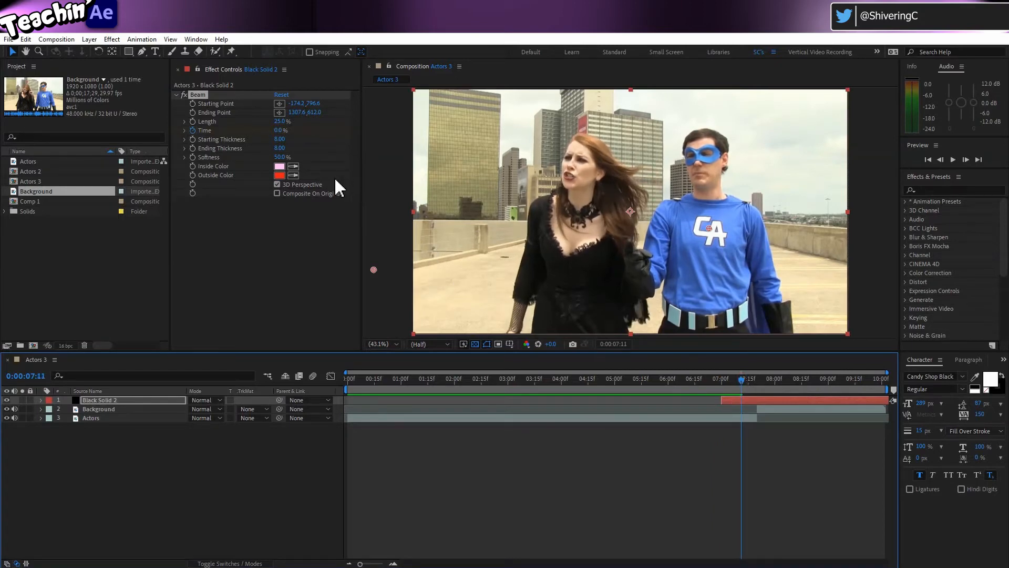
left_click(274, 131)
key("u")
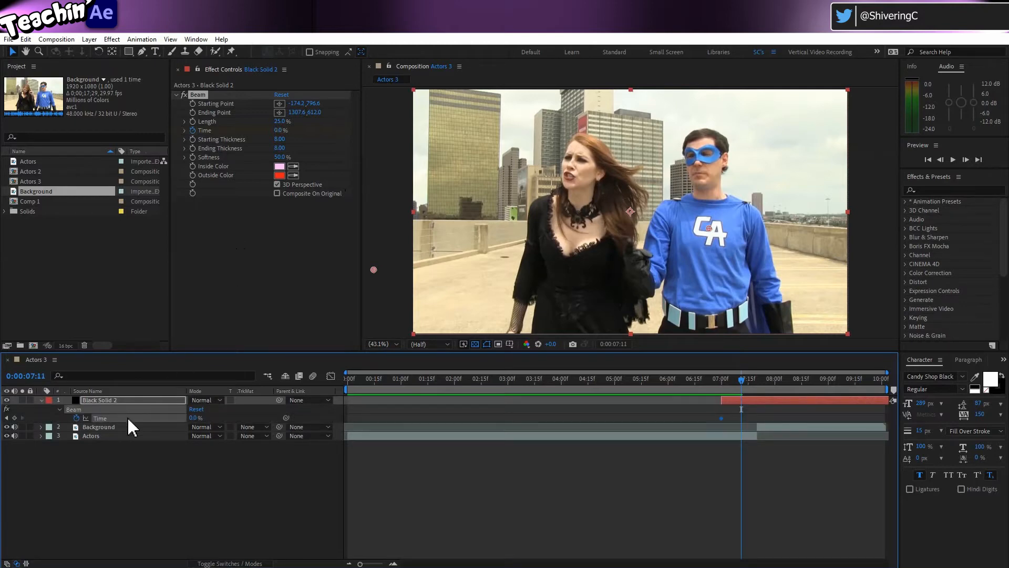
left_click_drag(192, 418, 194, 418)
type("100")
key("Return")
Preview the beam animation from just before the solid layer's start.
left_click_drag(741, 378, 700, 377)
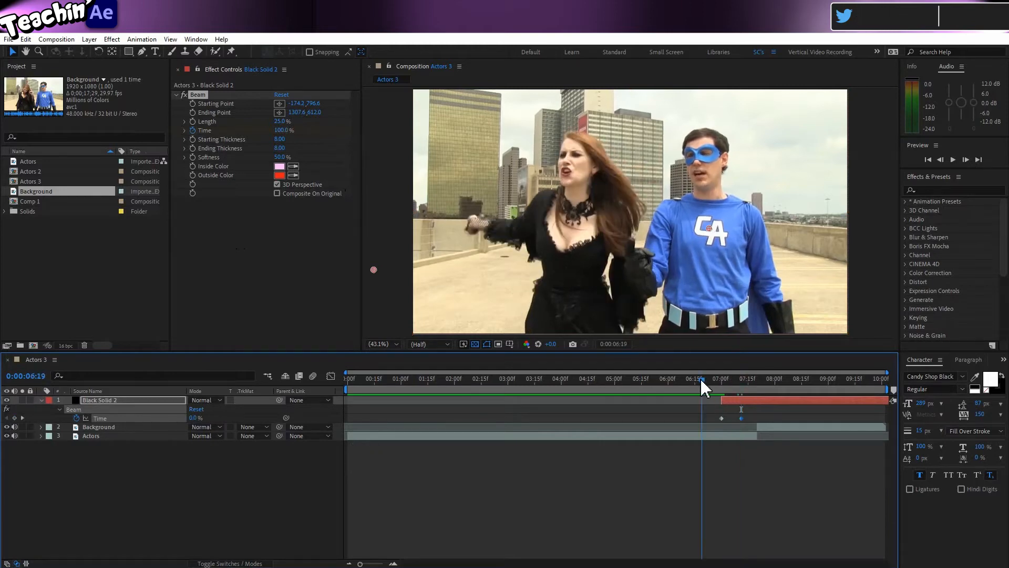
key("space")
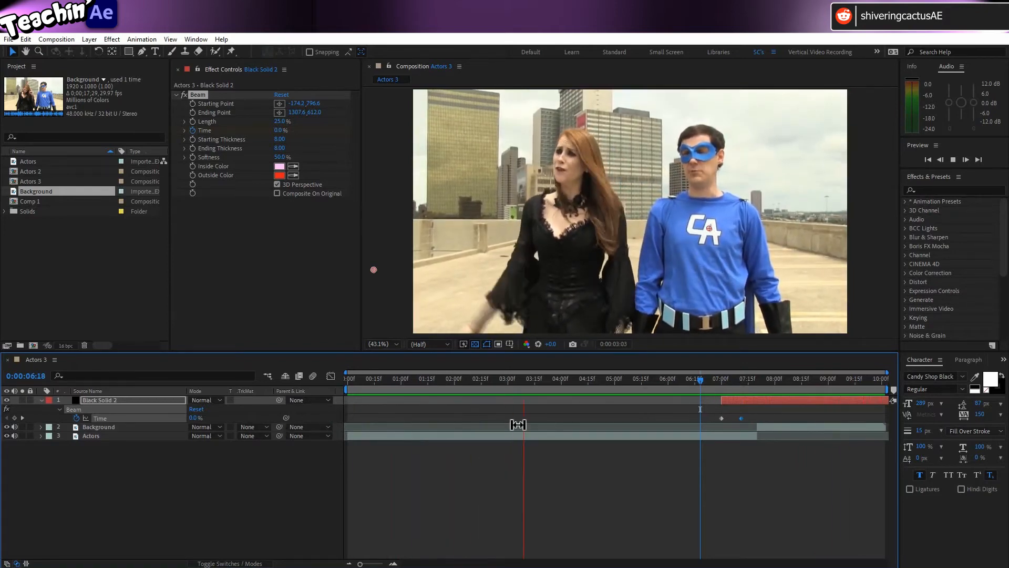
key("space")
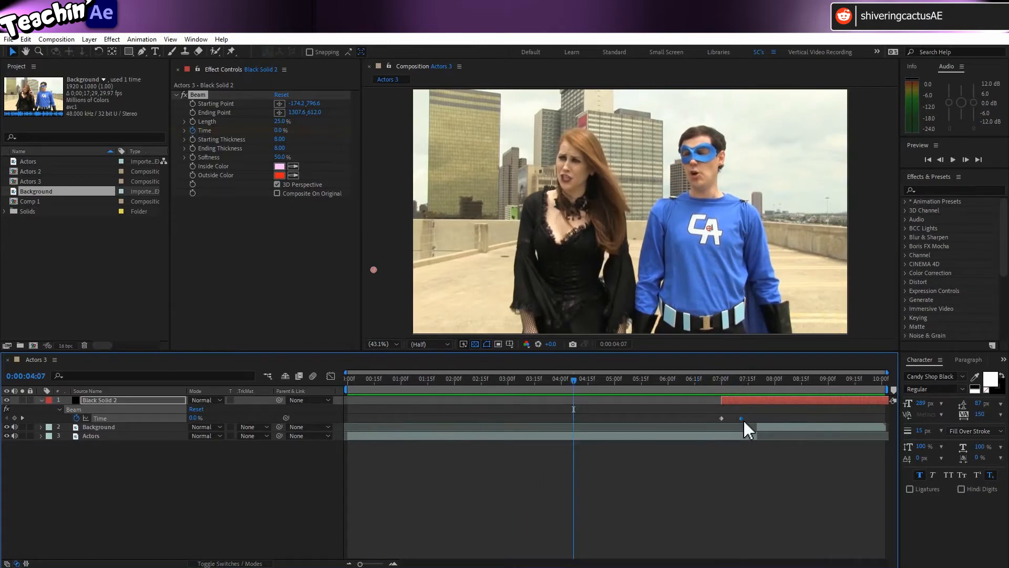
At 0:00:07:05, set the beam's Starting Thickness to 50 and Ending Thickness to 15.
mouse_move(741, 418)
left_click_drag(573, 380, 731, 405)
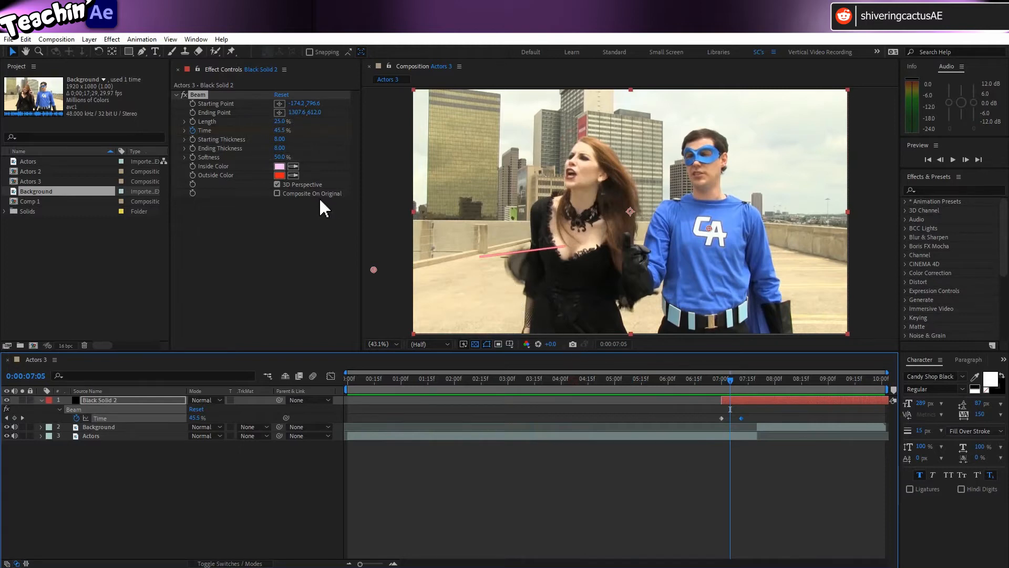
left_click(281, 140)
type("50")
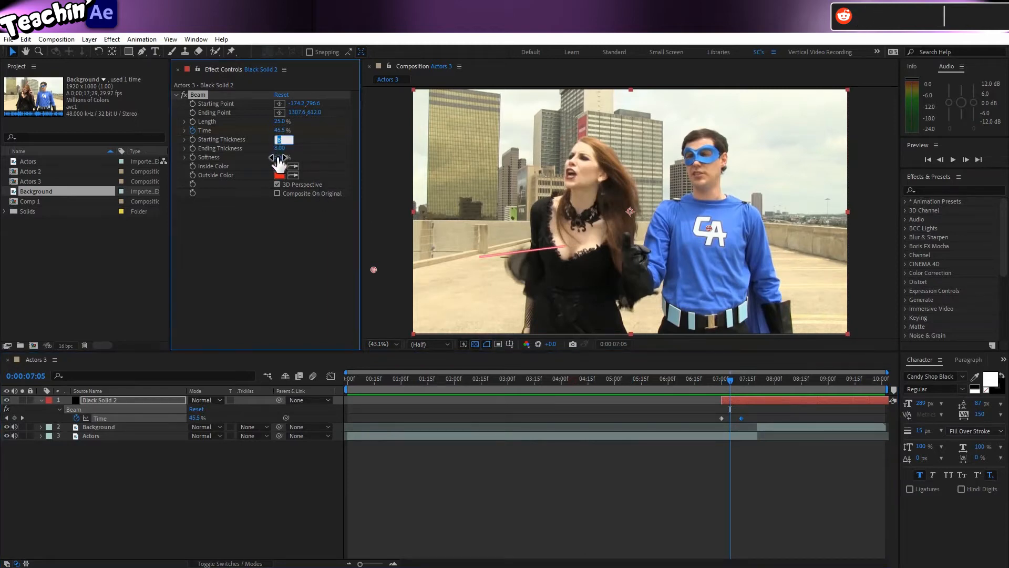
key("Return")
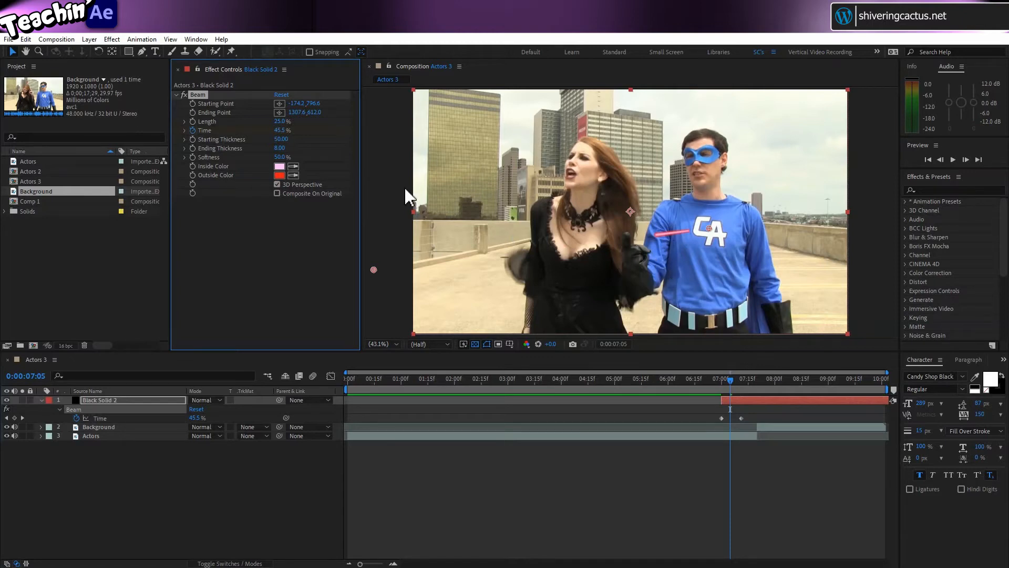
left_click(278, 148)
key("Return")
Play back the shot from about 0:00:06:18 to check the beam's new thickness in motion.
left_click(728, 379)
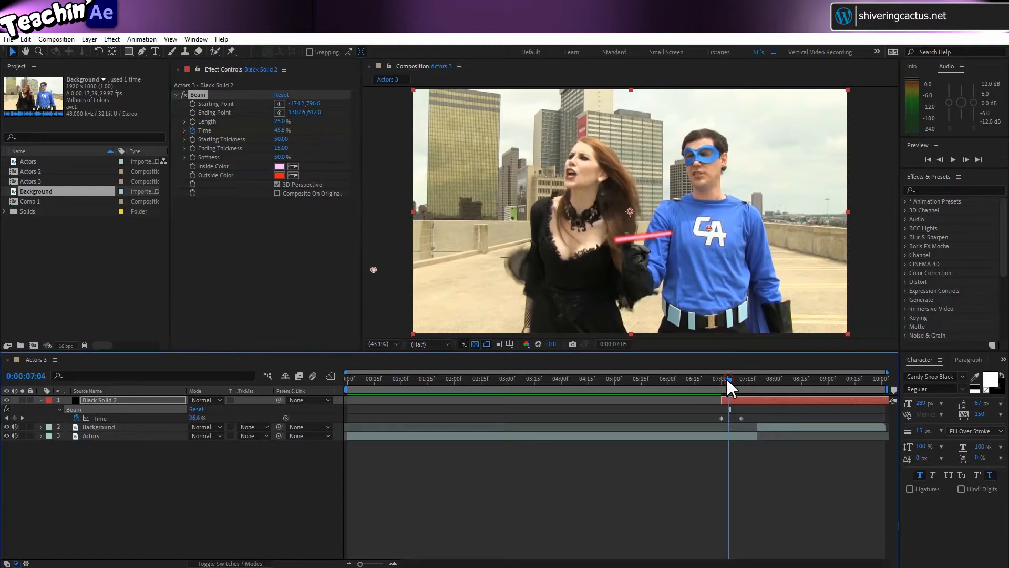
left_click_drag(726, 377, 700, 375)
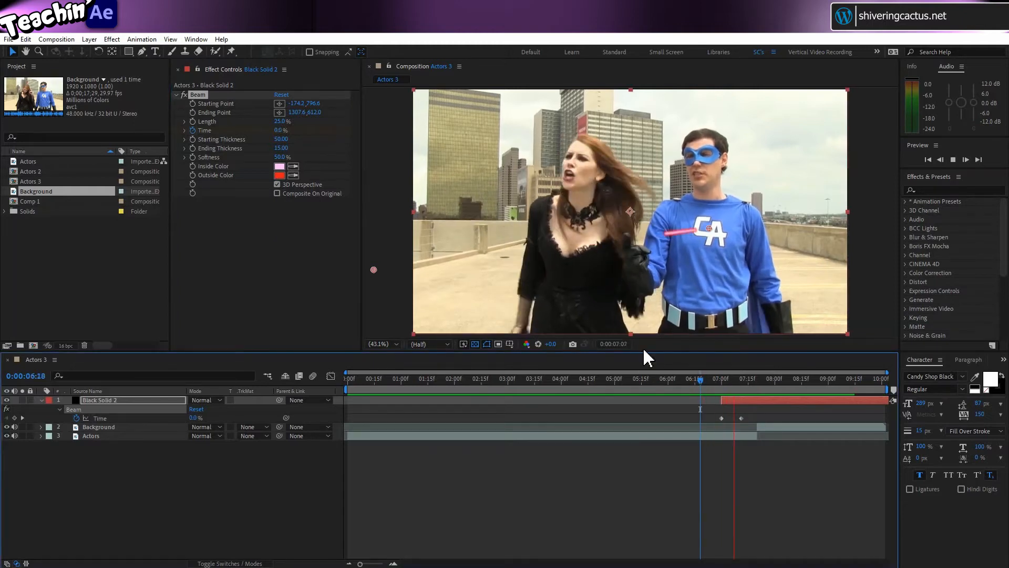
left_click(683, 376)
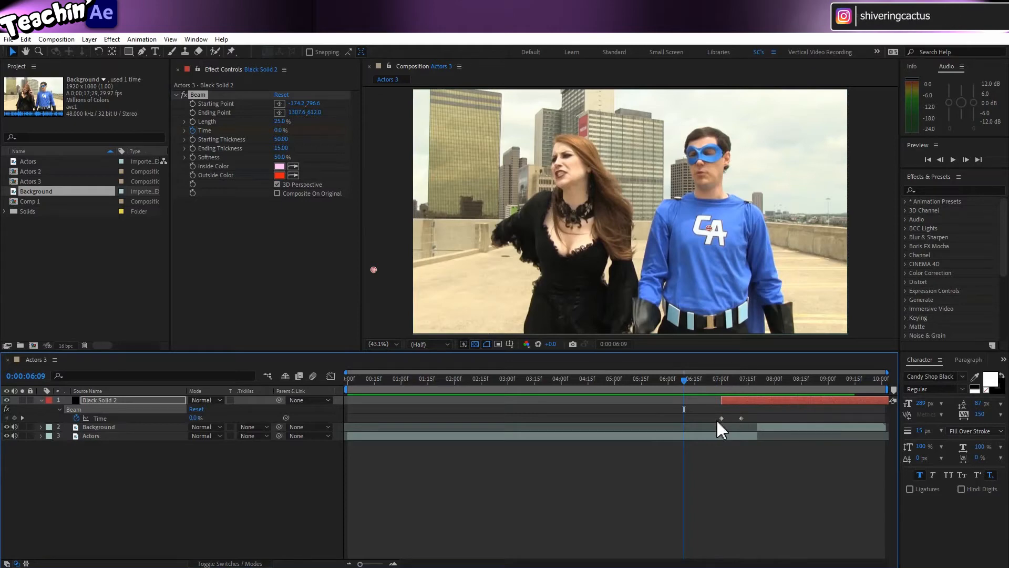
At 0:00:07:06, change the beam's Outside Color to orange FF7019.
left_click_drag(686, 379, 732, 386)
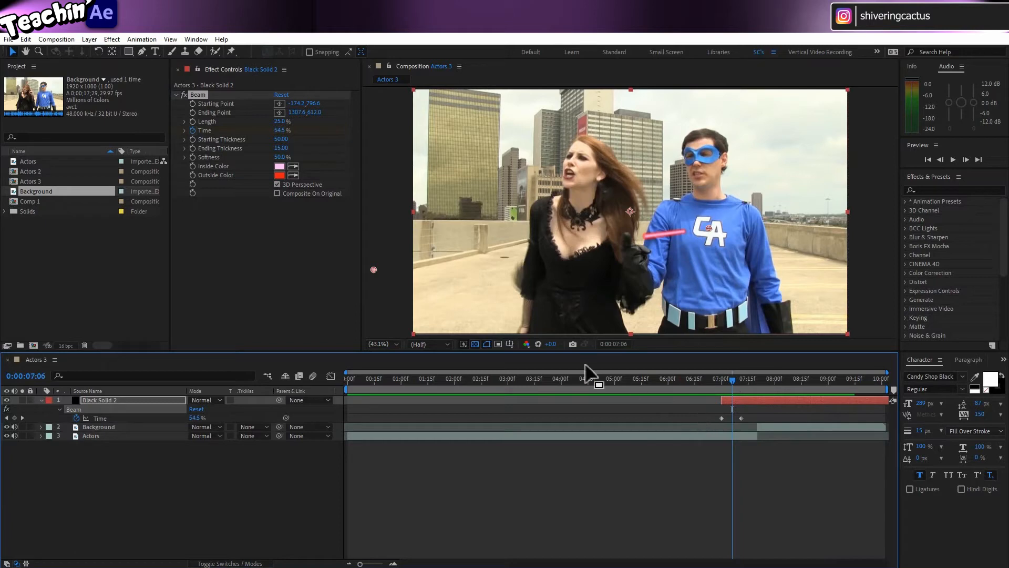
left_click(279, 175)
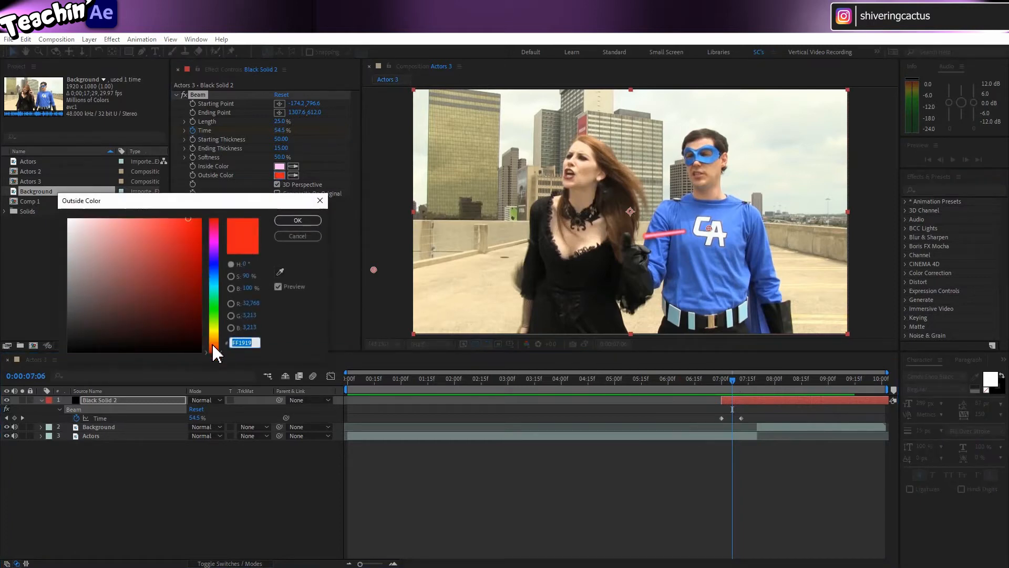
left_click(214, 345)
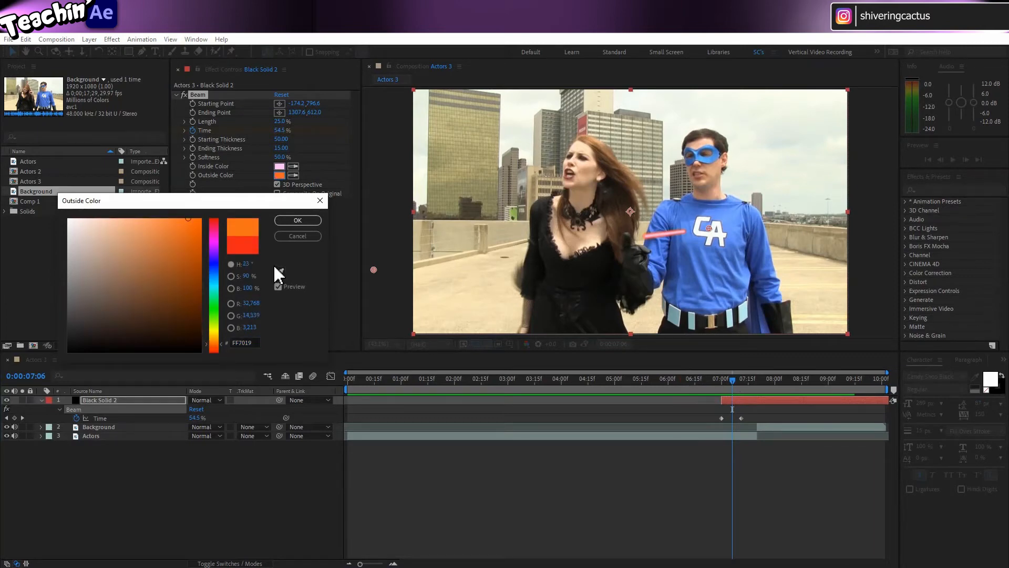
left_click(292, 221)
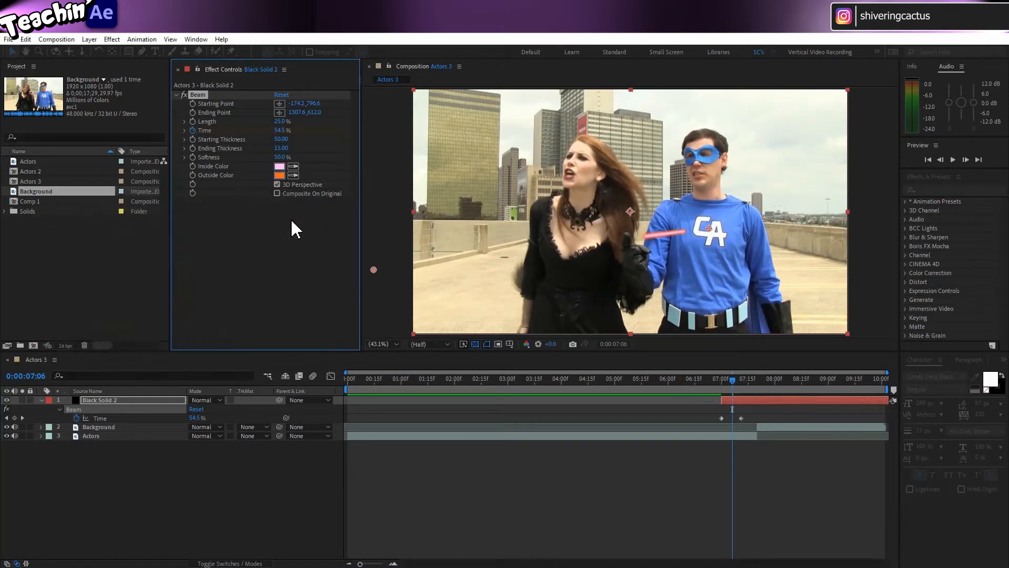
Change the beam's Inside Color to a pale orange.
left_click(293, 166)
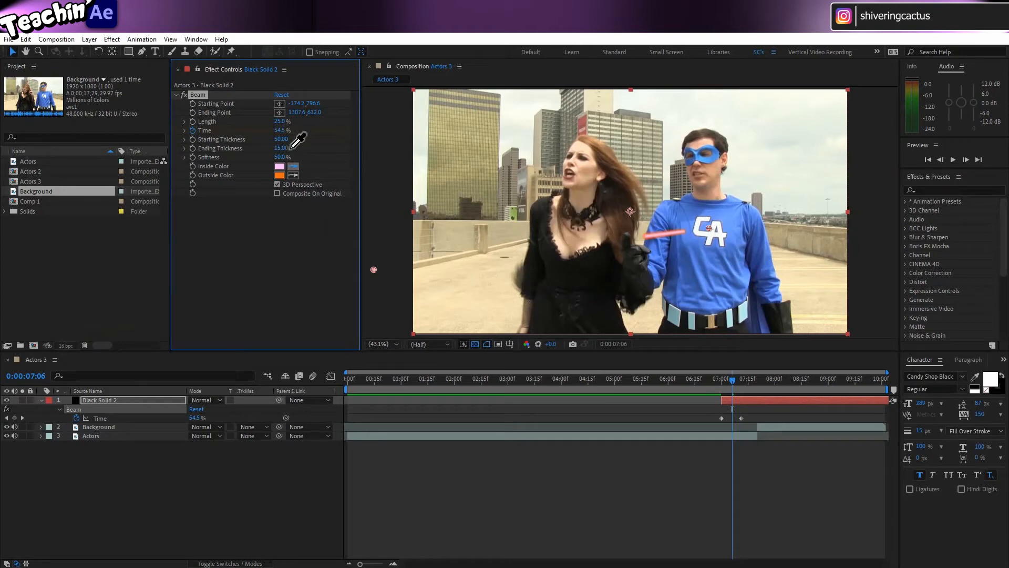
left_click(279, 167)
left_click(280, 167)
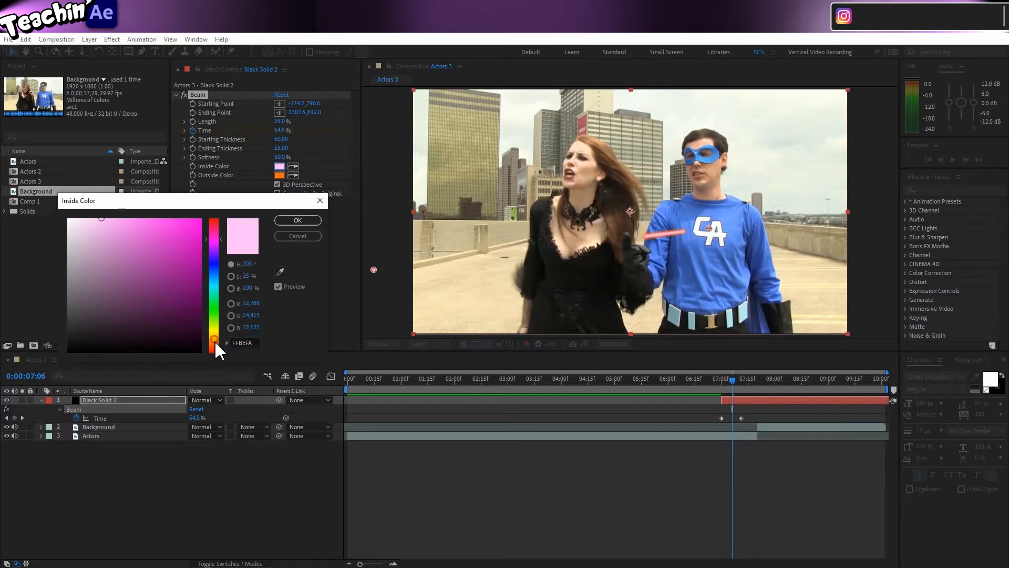
left_click_drag(220, 347, 216, 348)
left_click(191, 271)
mouse_move(191, 271)
left_mouse_down()
mouse_move(181, 236)
mouse_move(119, 225)
left_mouse_up()
left_click(298, 221)
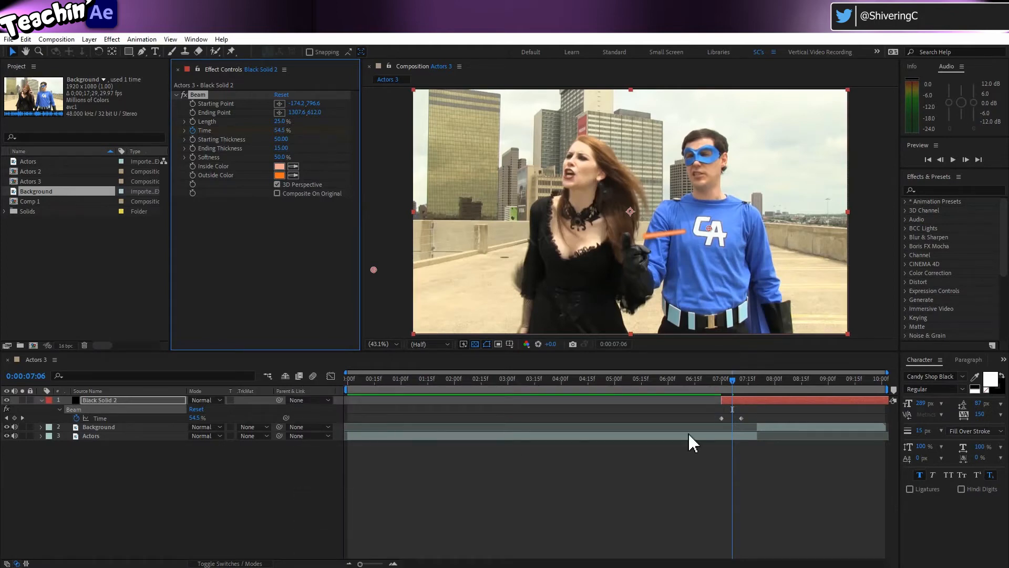
Play back the shot from 0:00:06:00 to check the recoloured beam in motion.
left_click_drag(732, 378, 668, 374)
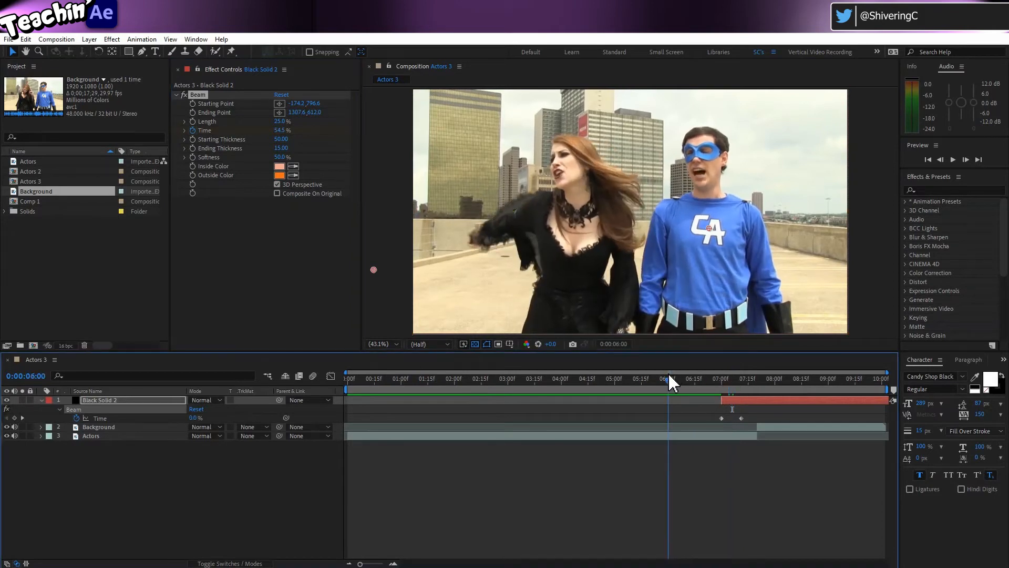
key("space")
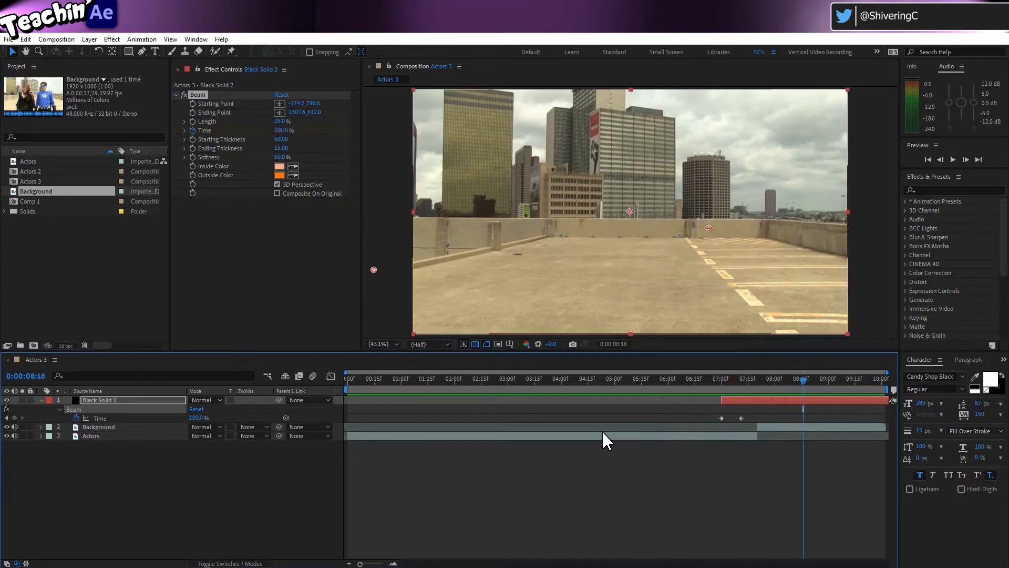
key("space")
Retime the beam's Time keyframes, placing the first at about 0:00:07:03 and the last at 0:00:07:17.
left_click_drag(803, 380, 736, 379)
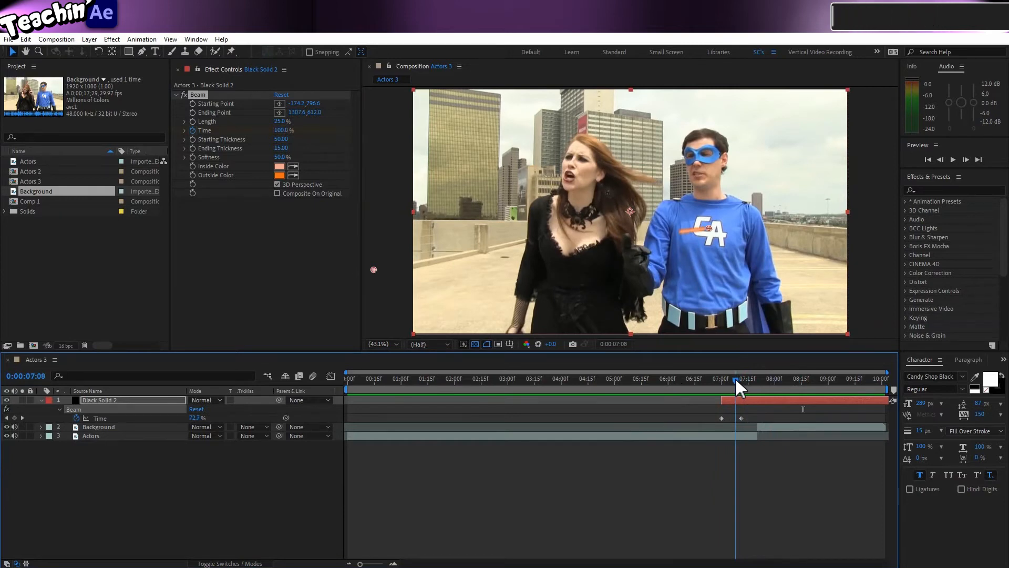
left_click_drag(736, 377, 730, 378)
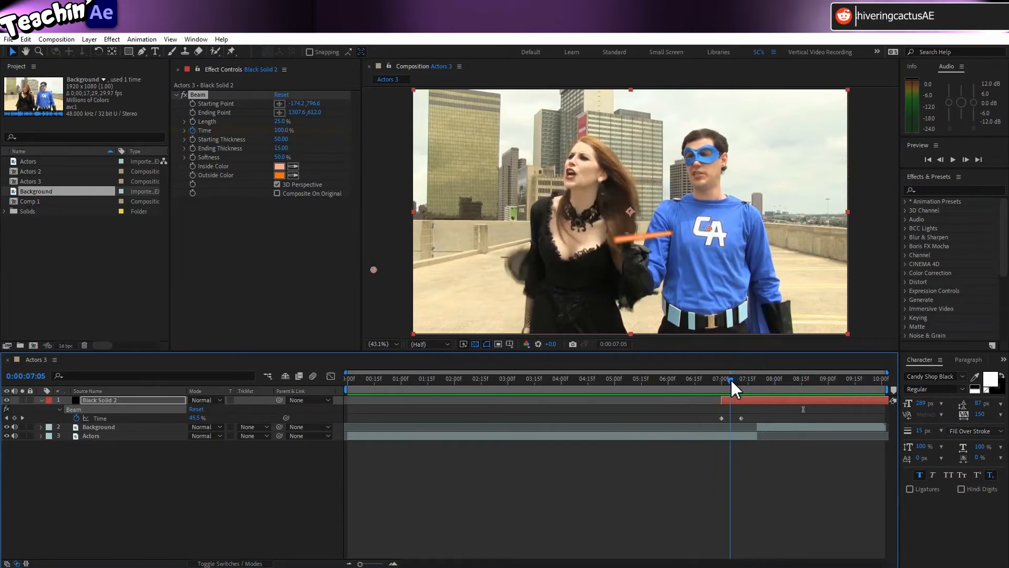
left_click(741, 418)
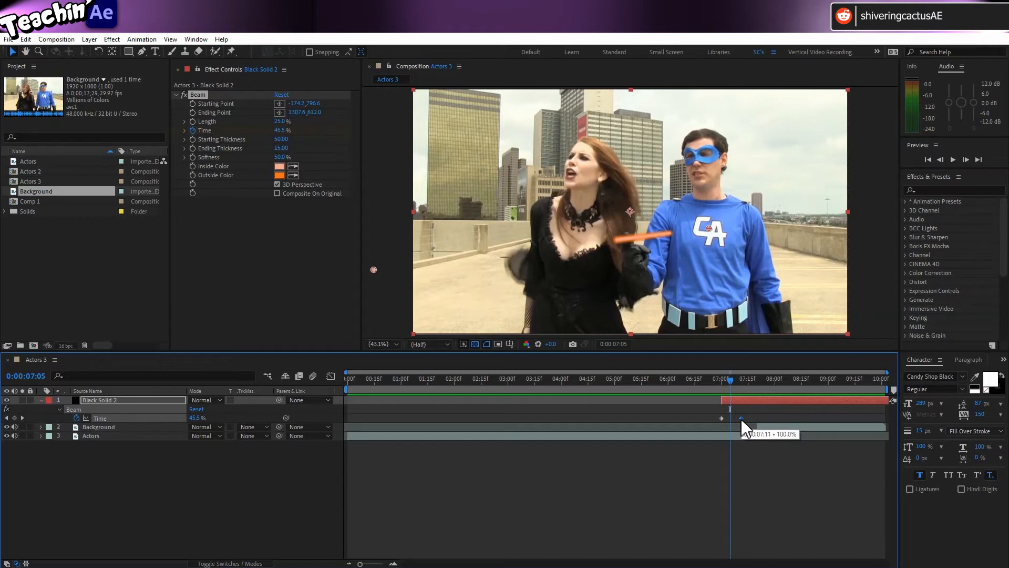
key("alt+Left")
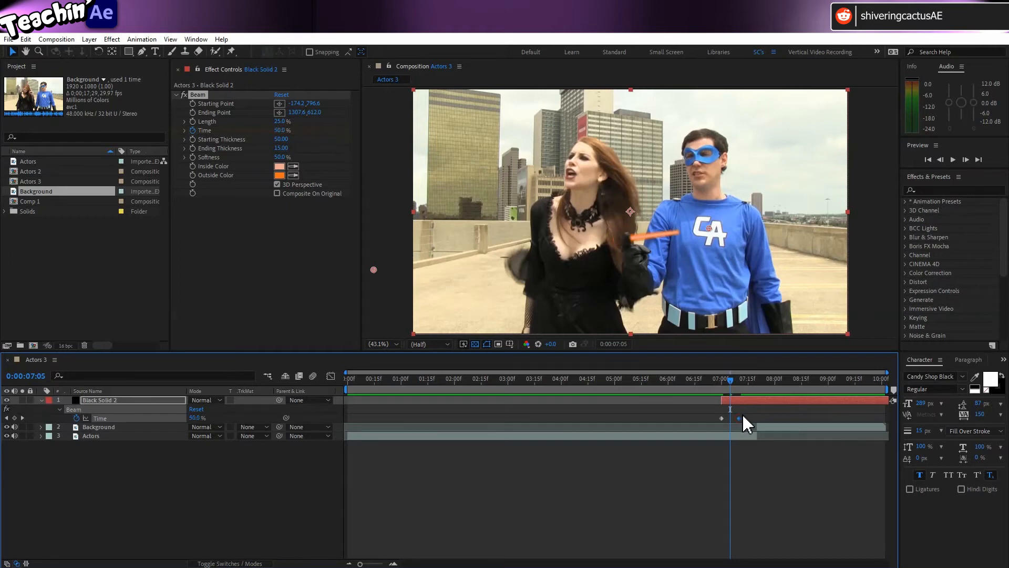
mouse_move(741, 418)
left_mouse_down()
mouse_move(748, 414)
mouse_move(714, 421)
mouse_move(751, 415)
left_mouse_up()
left_click(760, 415)
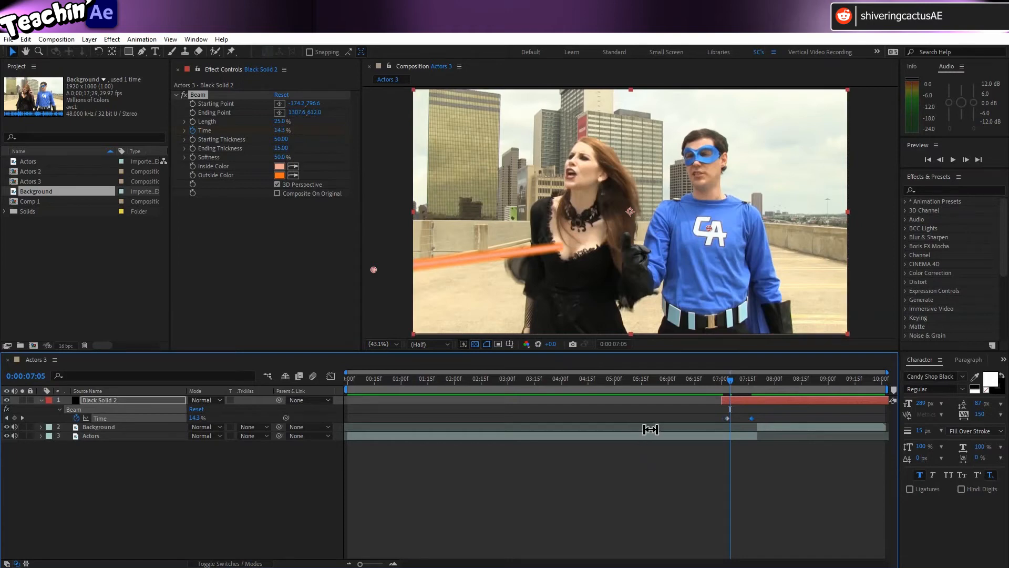
left_click_drag(728, 377, 705, 378)
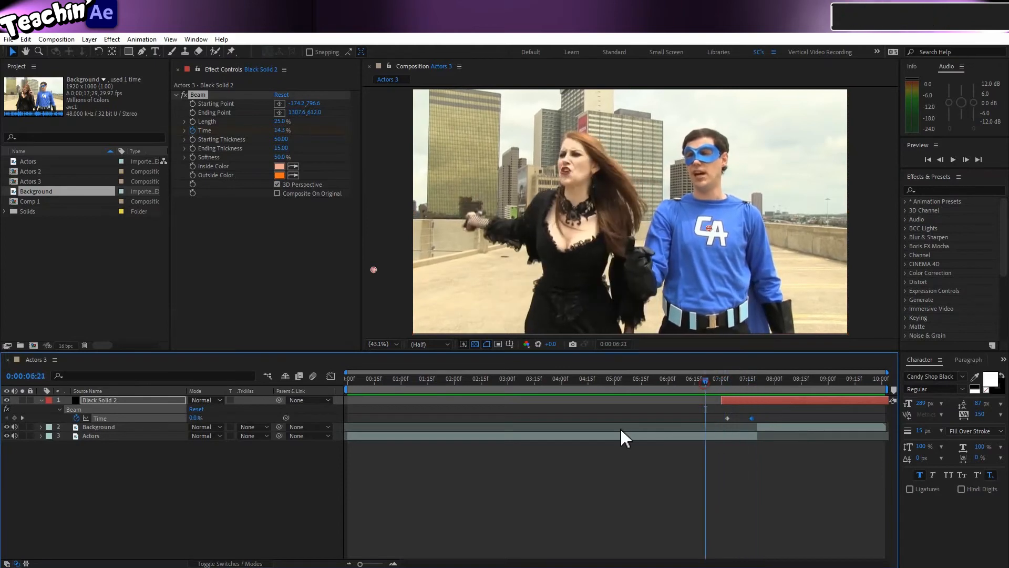
left_click(113, 399)
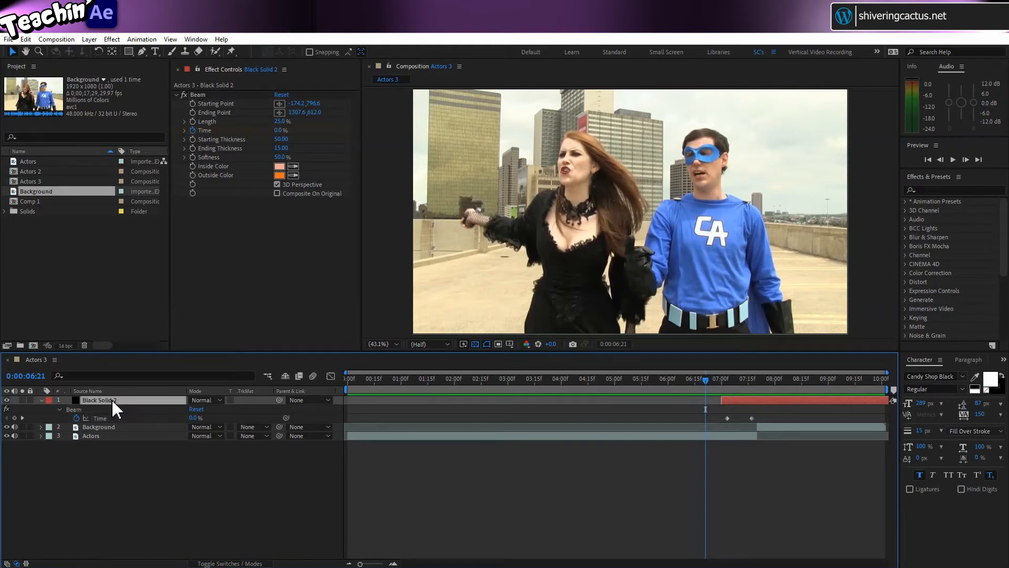
double_click(111, 399)
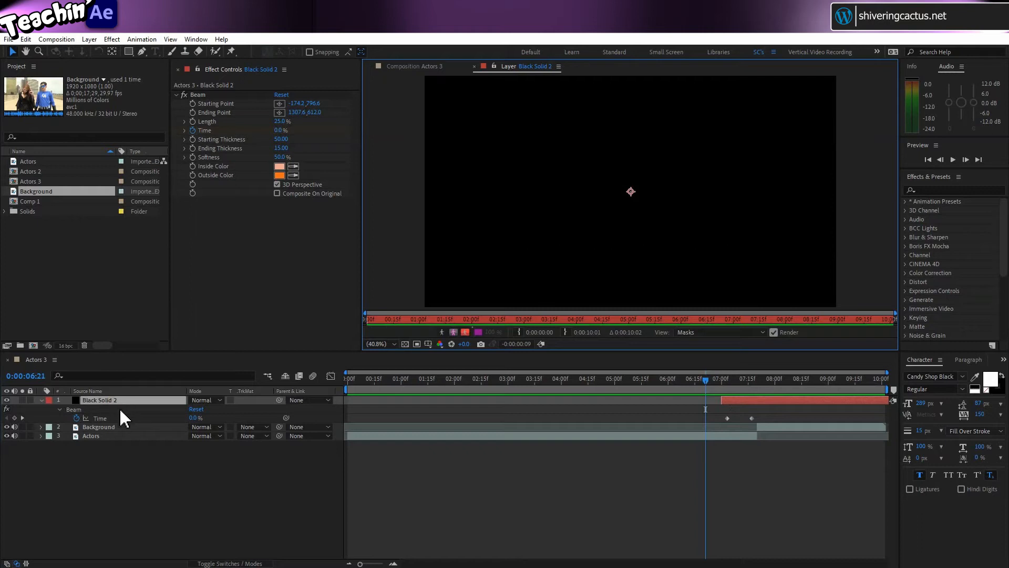
left_click(116, 400)
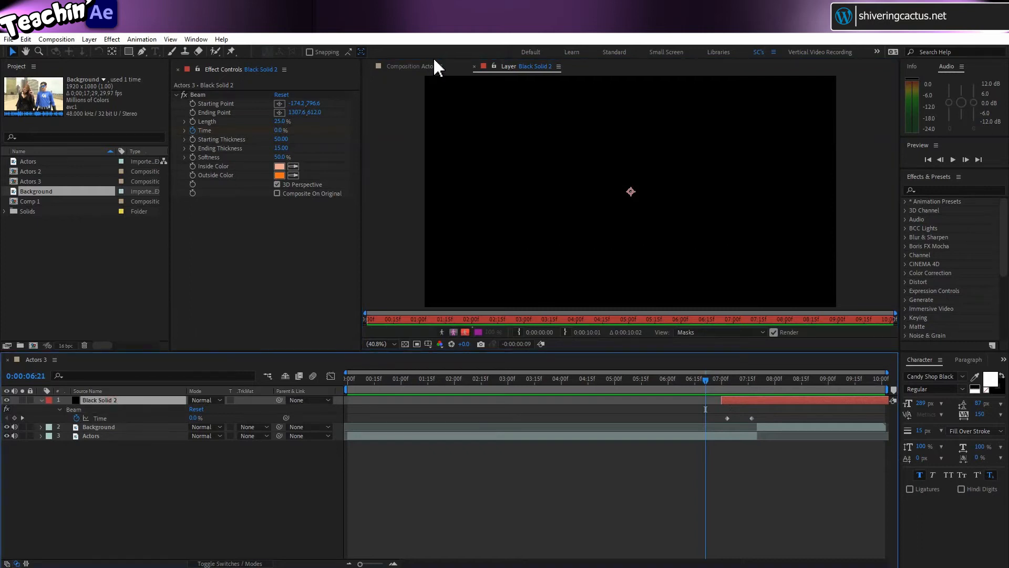
left_click(474, 68)
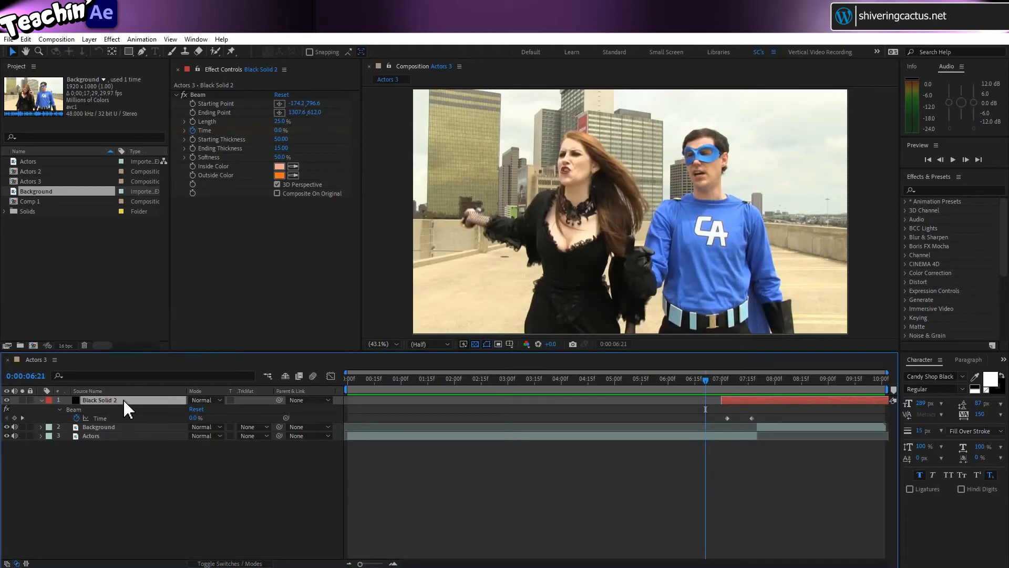
Rename the Black Solid 2 layer to "Beam".
key("Return")
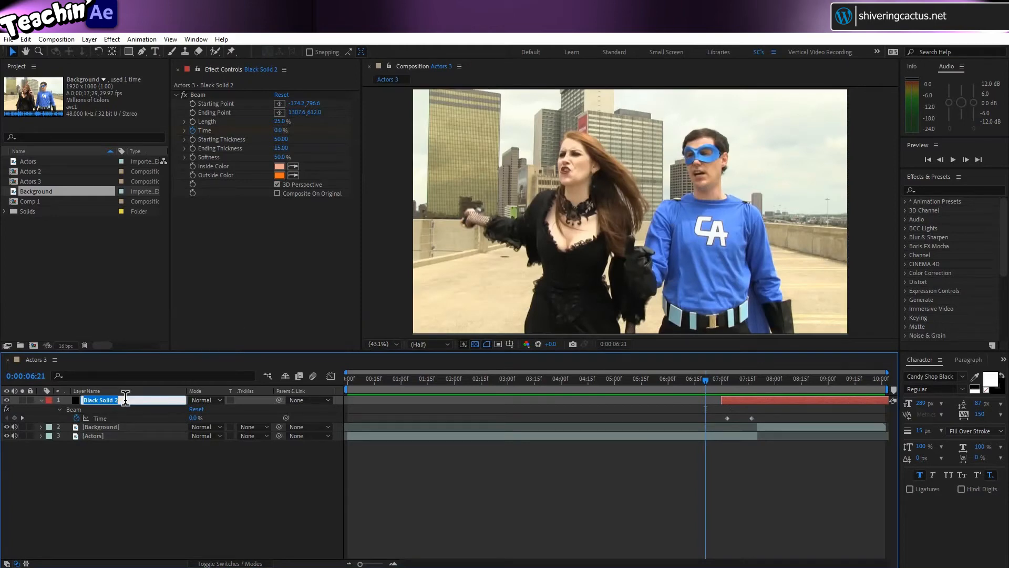
type("Beam")
key("Return")
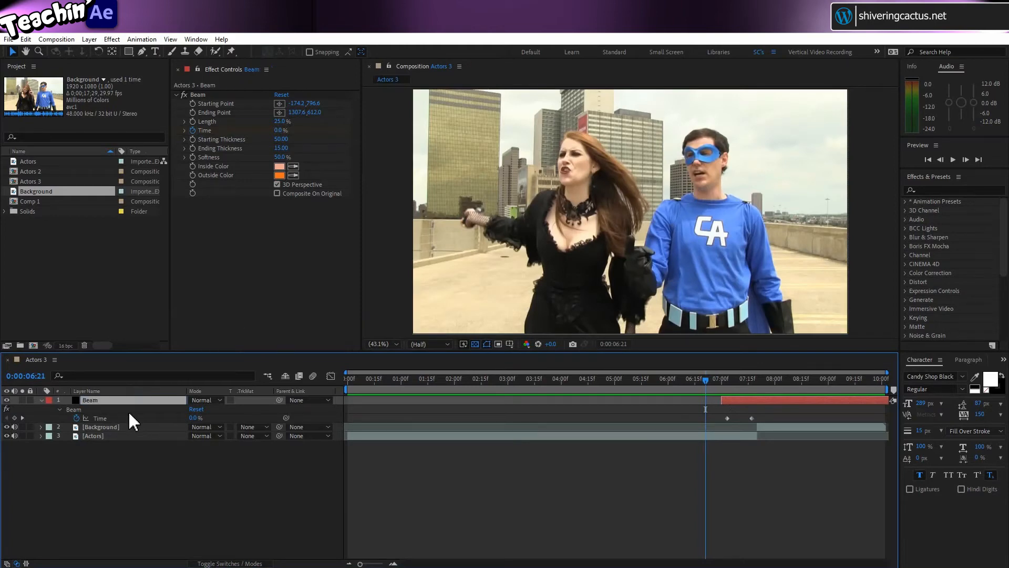
Duplicate the Beam layer and shift the copy about five frames earlier in the timeline.
left_click(26, 40)
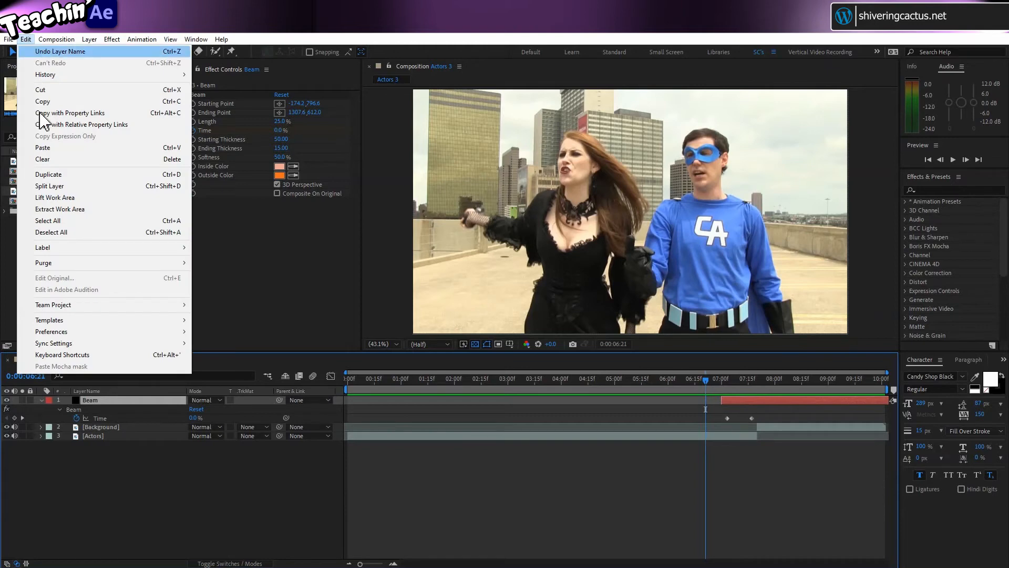
left_click(66, 176)
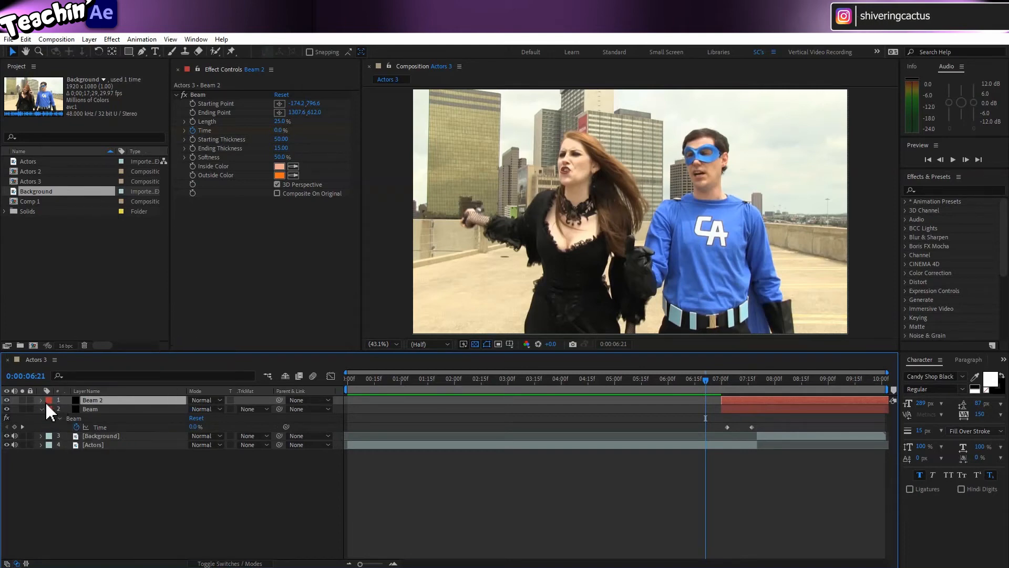
left_click_drag(710, 381, 738, 379)
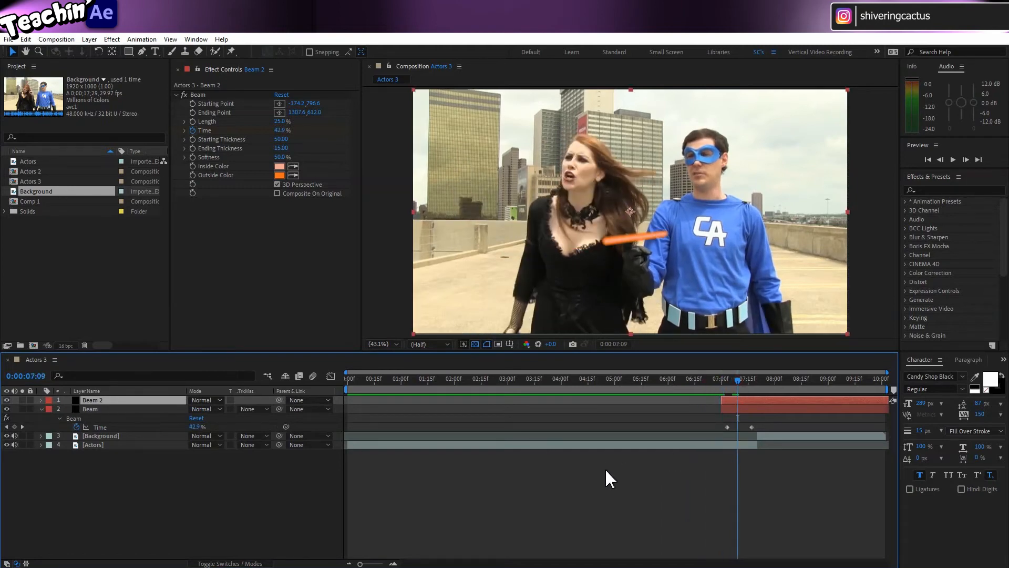
left_click_drag(741, 403, 730, 402)
Set Beam 2's Ending Point on the woman's chest at 713.0, 601.5 and its Starting Point off-screen at -111.5, 966.2.
left_click(280, 112)
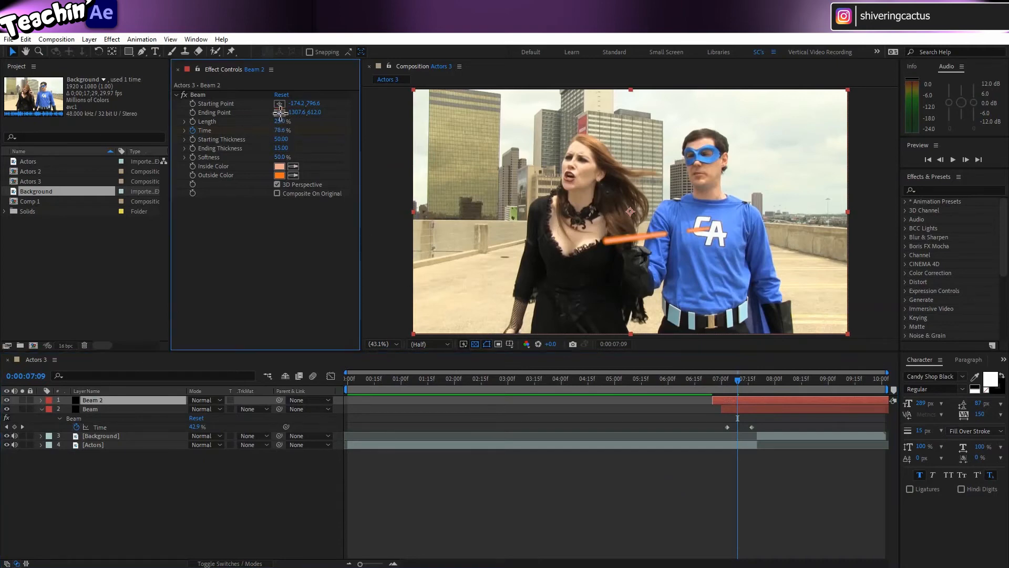
left_click(574, 225)
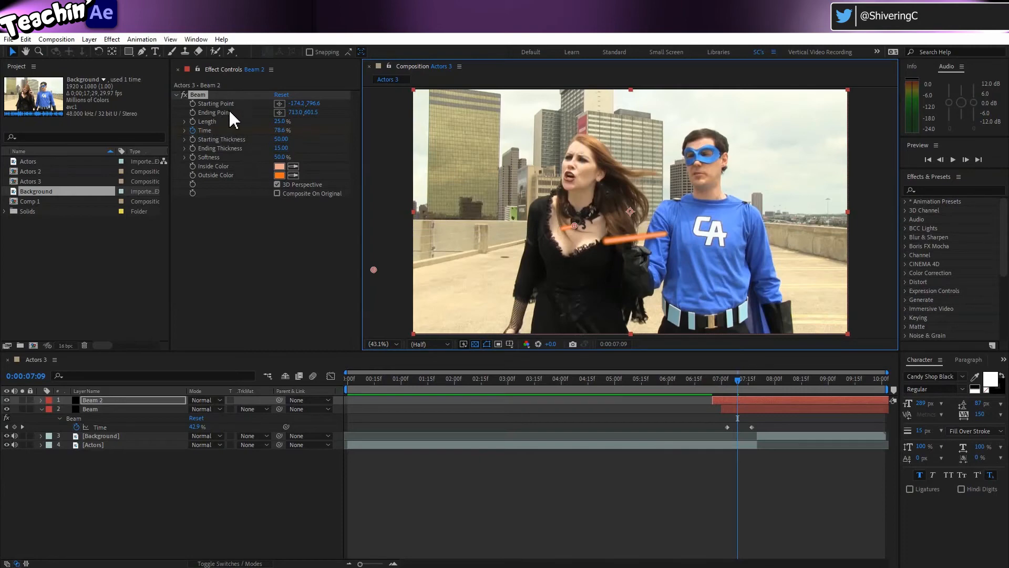
left_click(280, 104)
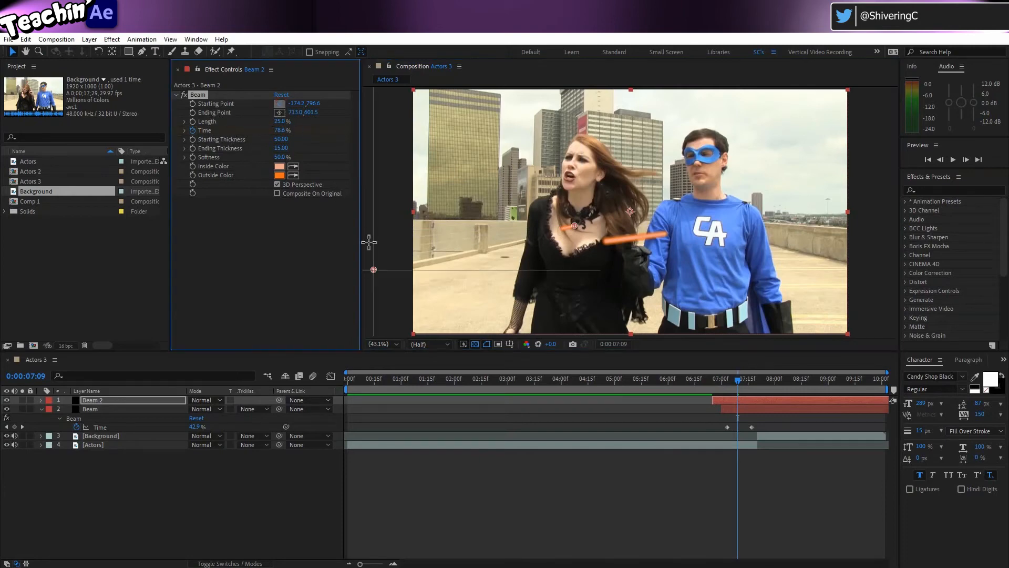
left_click(388, 308)
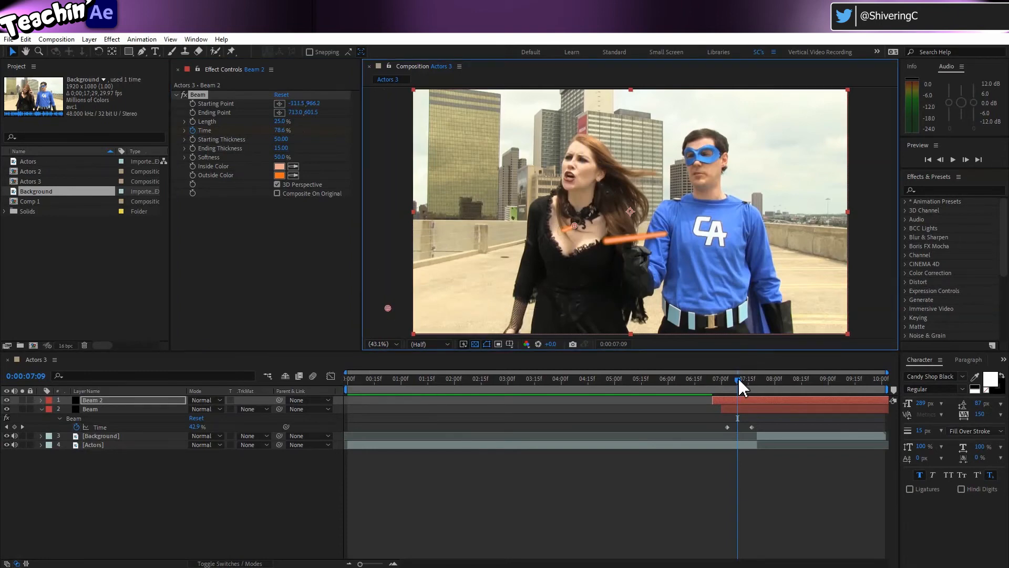
Play back the shot from 0:00:06:16 to check both beams in motion.
left_click_drag(741, 382, 698, 381)
key("space")
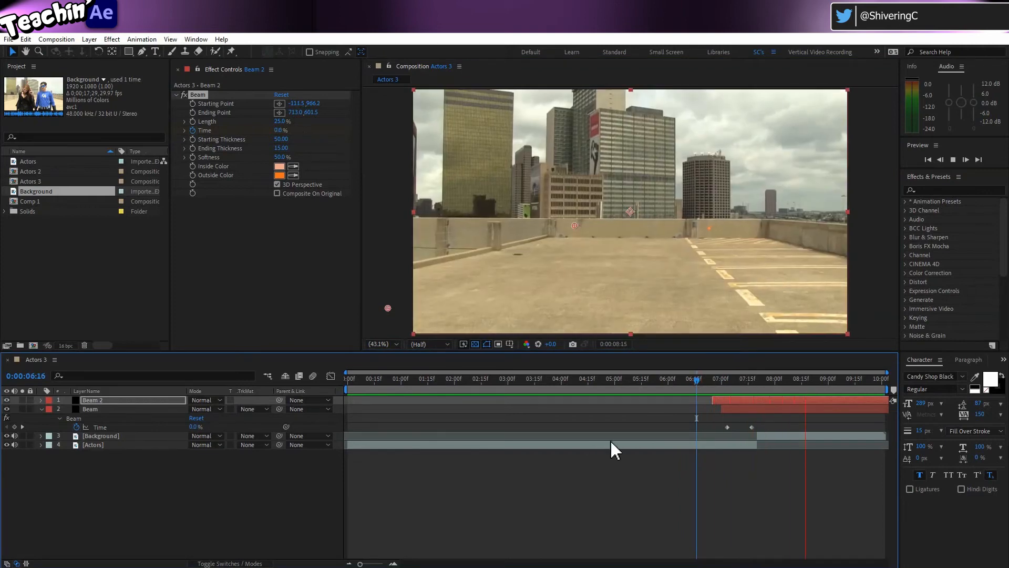
At 0:00:06:07, add a 1920 x 1080 black solid and rename its layer "lens flare".
left_click_drag(689, 380, 682, 376)
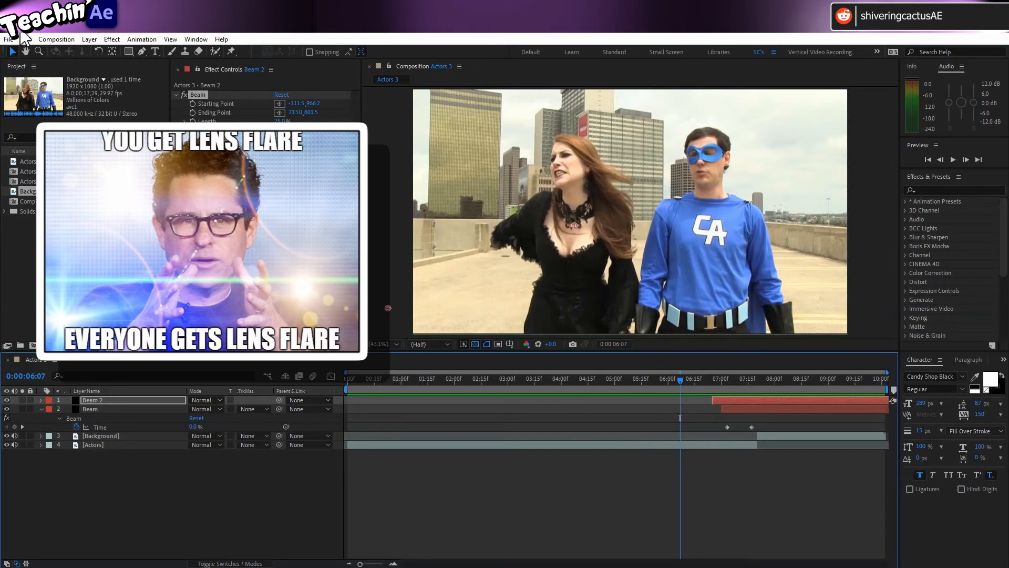
left_click(91, 40)
mouse_move(102, 51)
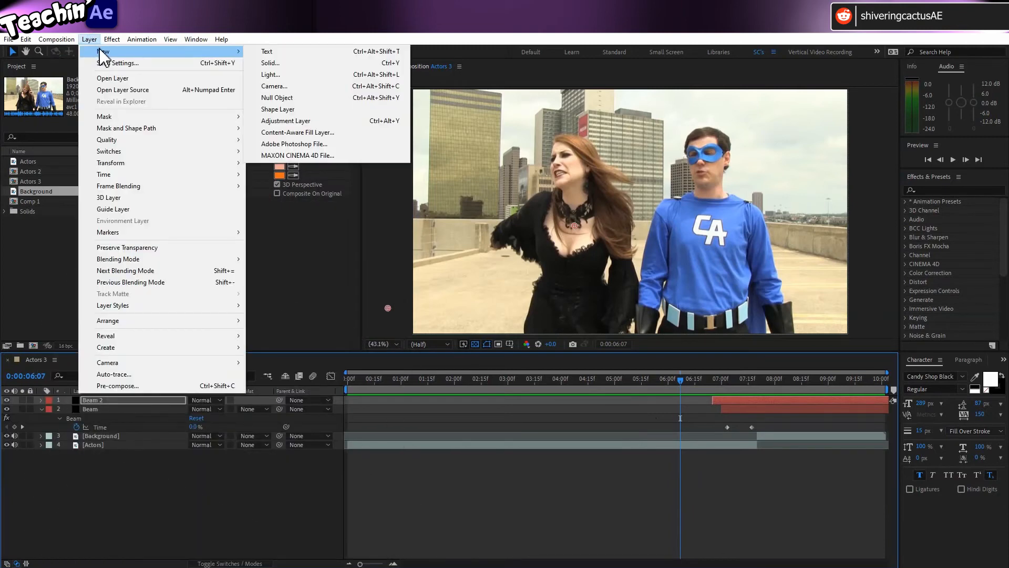
left_click(303, 63)
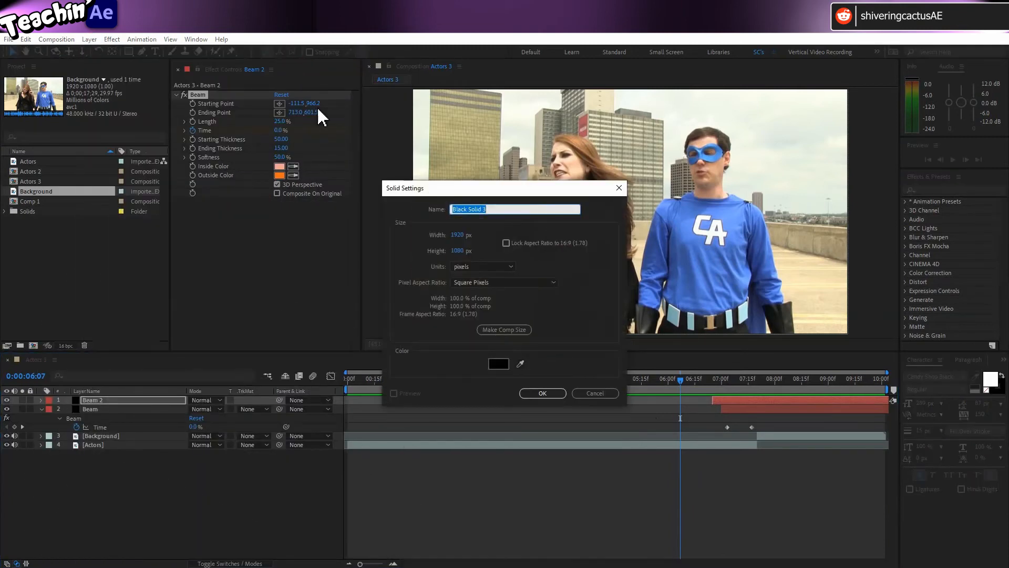
left_click(542, 393)
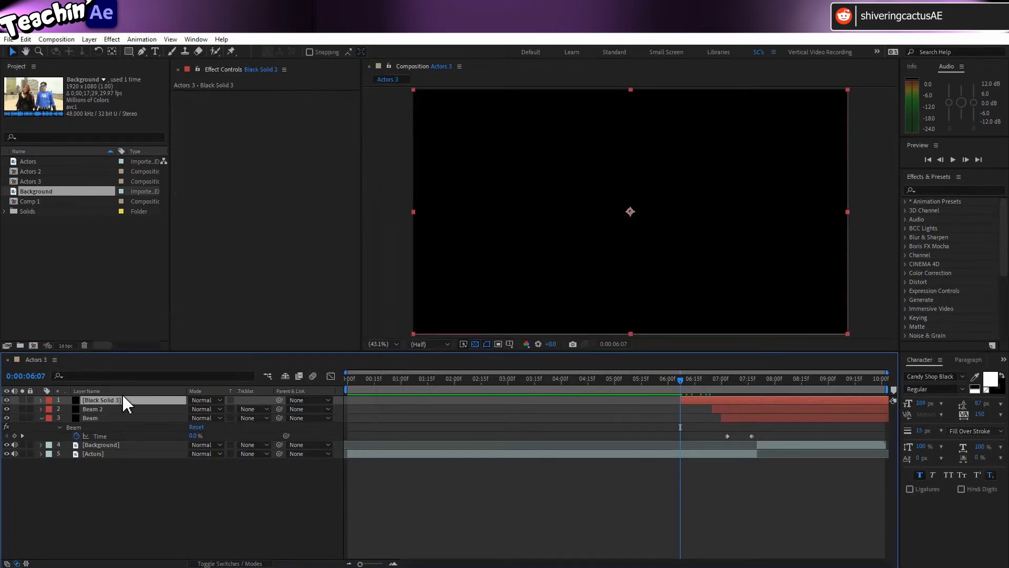
key("Return")
type("lens flare")
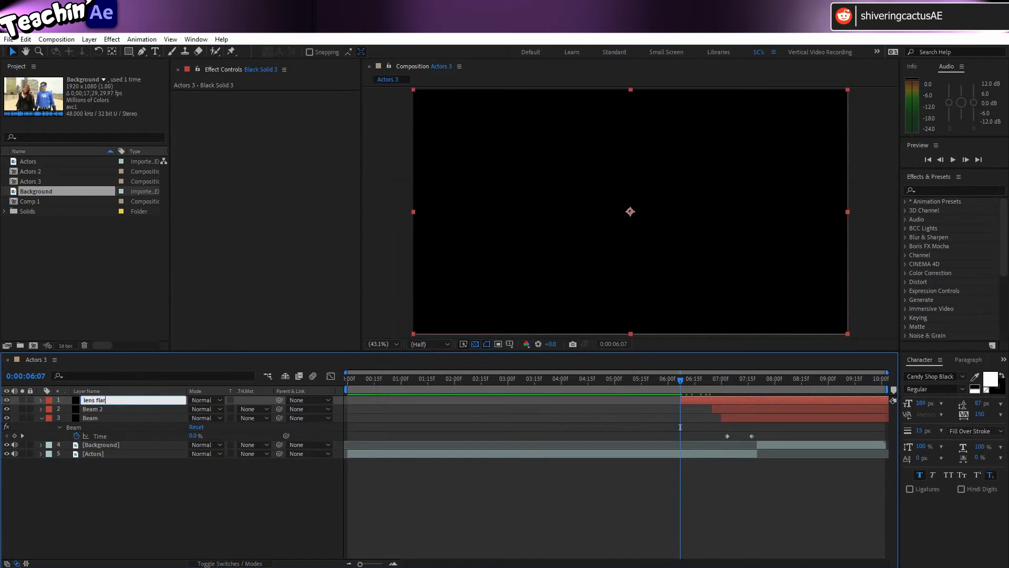
key("Return")
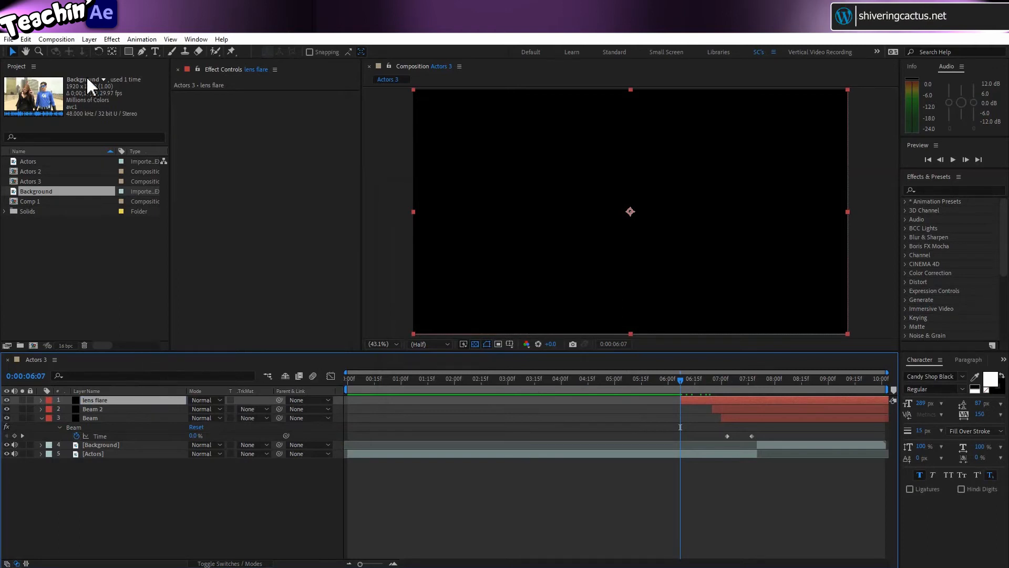
Apply the Lens Flare effect to the lens flare layer and set the layer's blending mode to Screen.
left_click(112, 40)
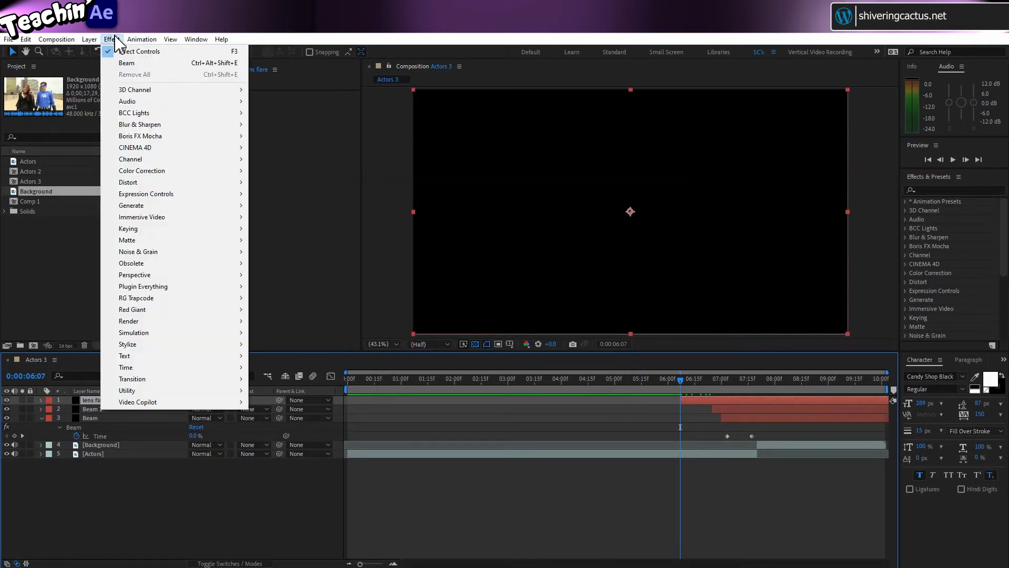
mouse_move(157, 205)
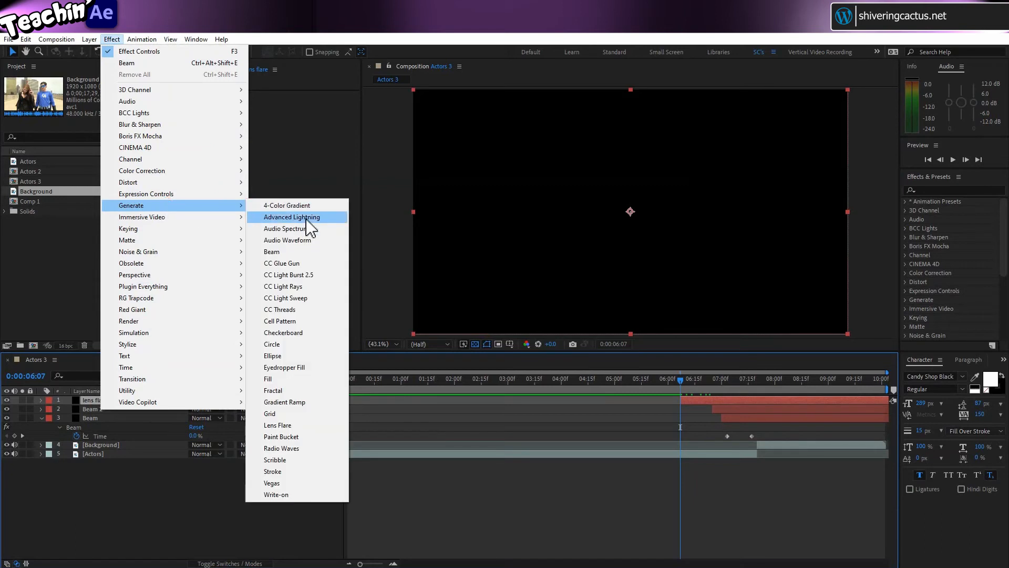
left_click(286, 426)
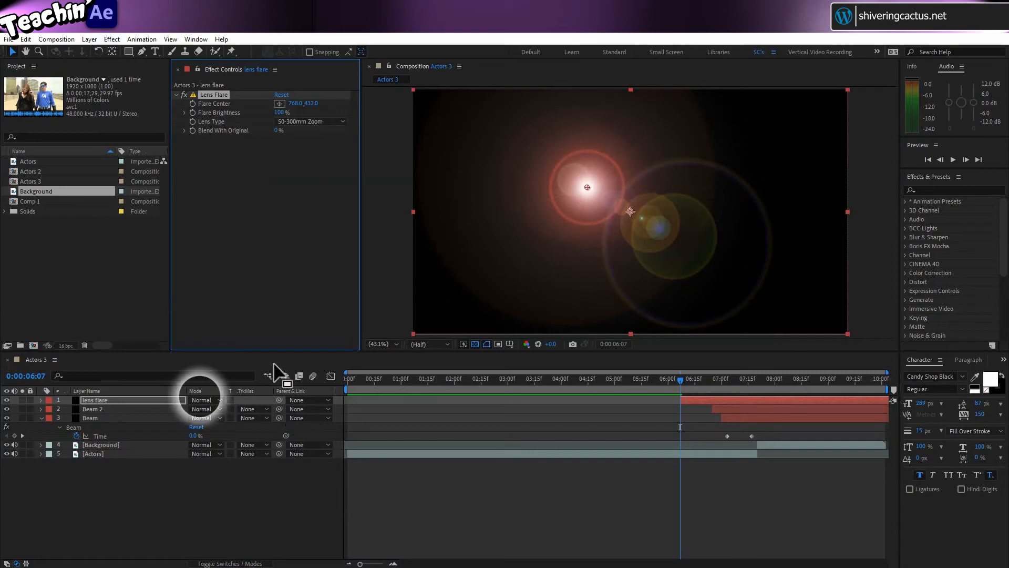
left_click(219, 400)
left_click(241, 242)
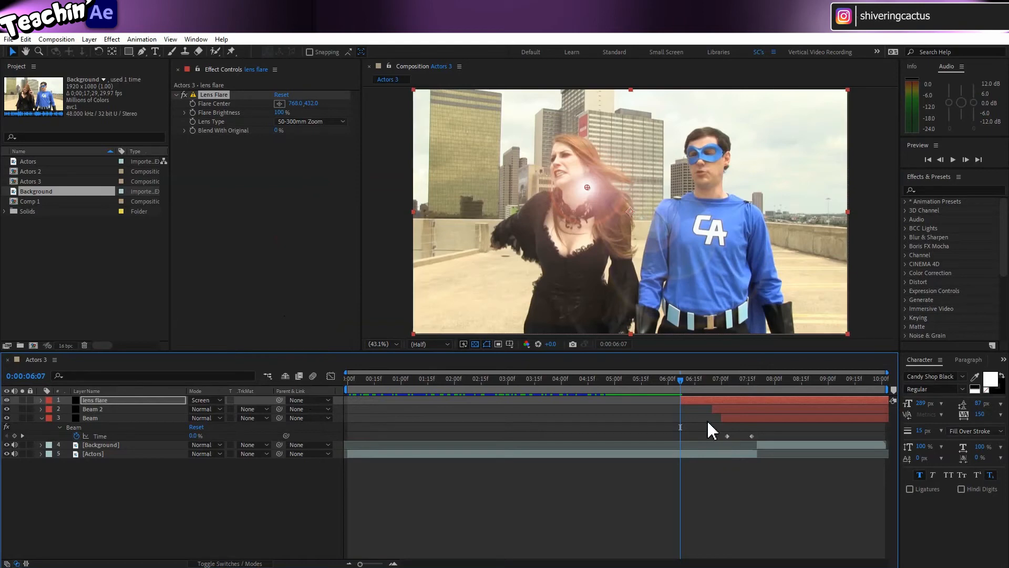
Go to the Beam layer's last Time keyframe at 0:00:07:17 and copy its Ending Point value.
left_click_drag(681, 382, 736, 383)
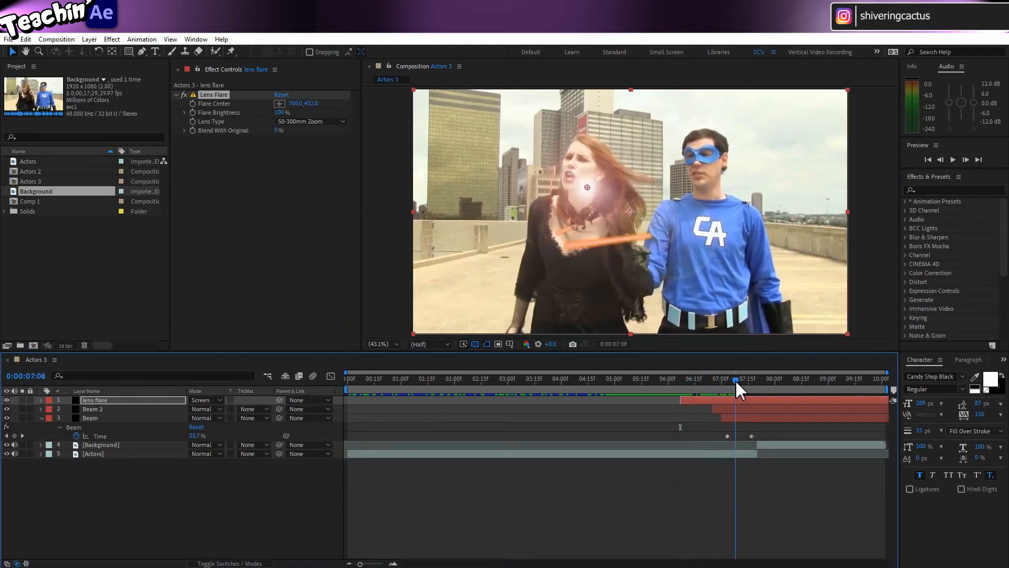
left_click(22, 435)
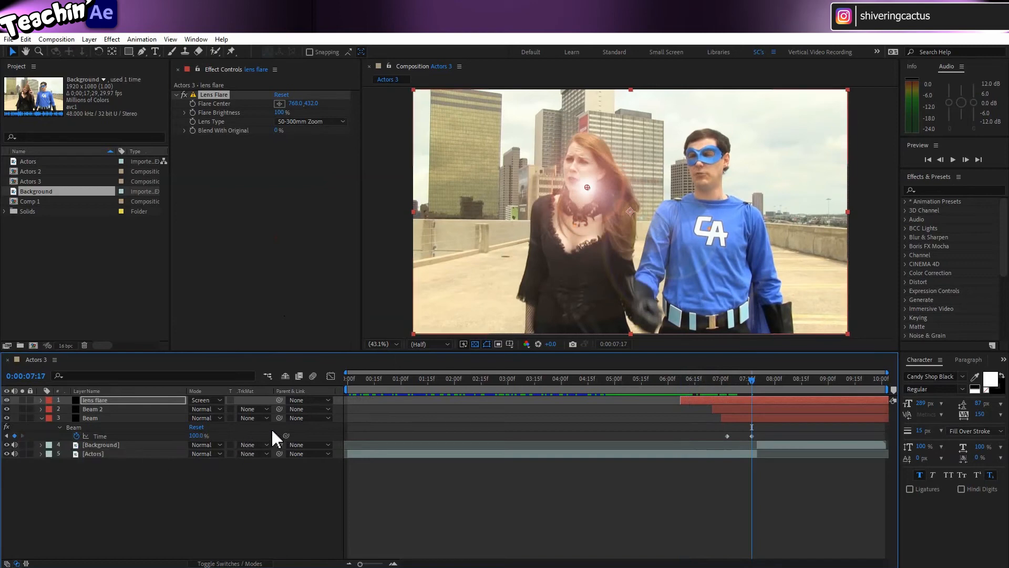
left_click(105, 418)
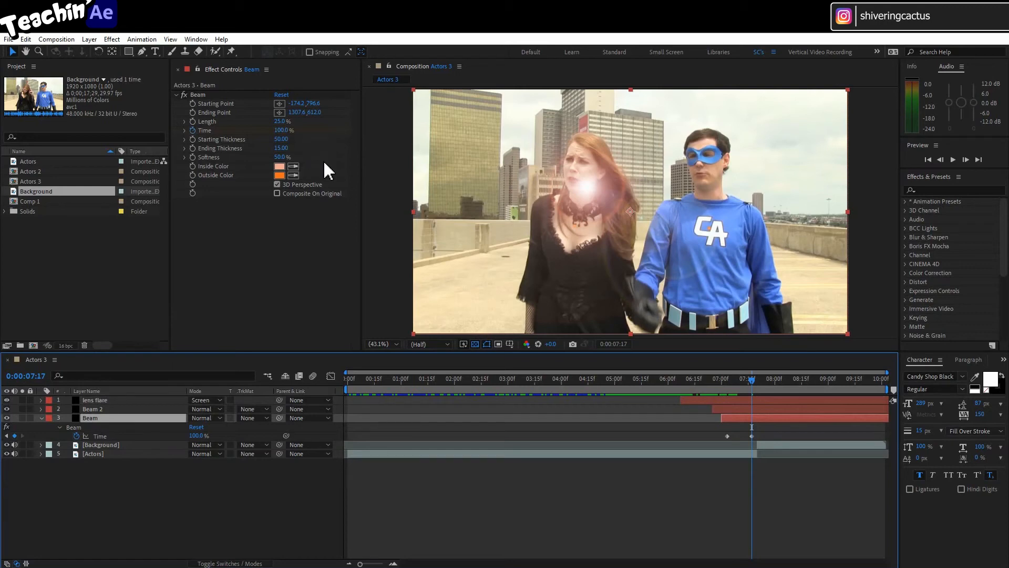
left_click(325, 114)
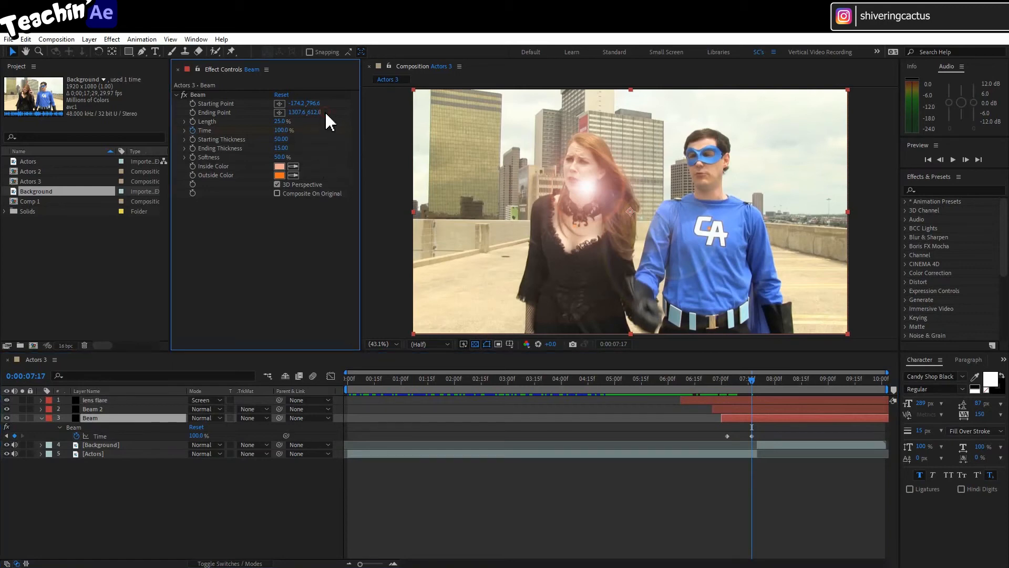
left_click(207, 112)
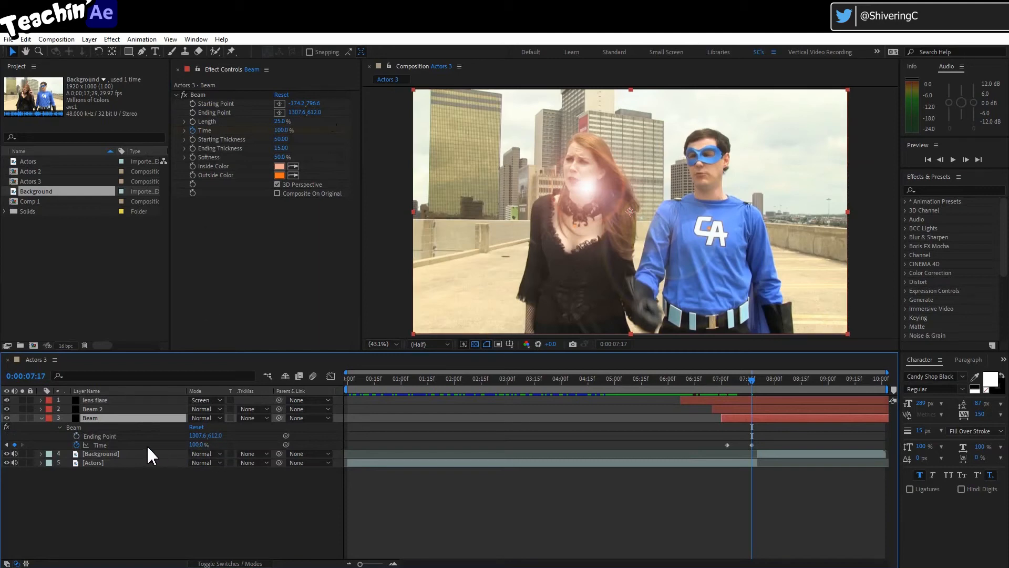
left_click(102, 436)
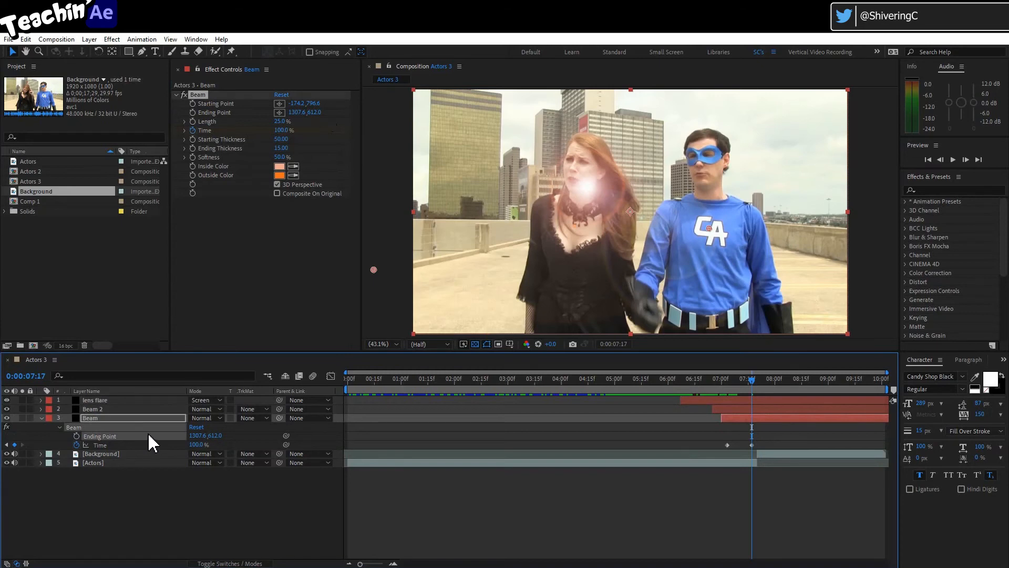
Paste the copied point into the lens flare layer's Flare Center so it sits at 1307.6, 612.0 on the man's chest.
left_click(148, 403)
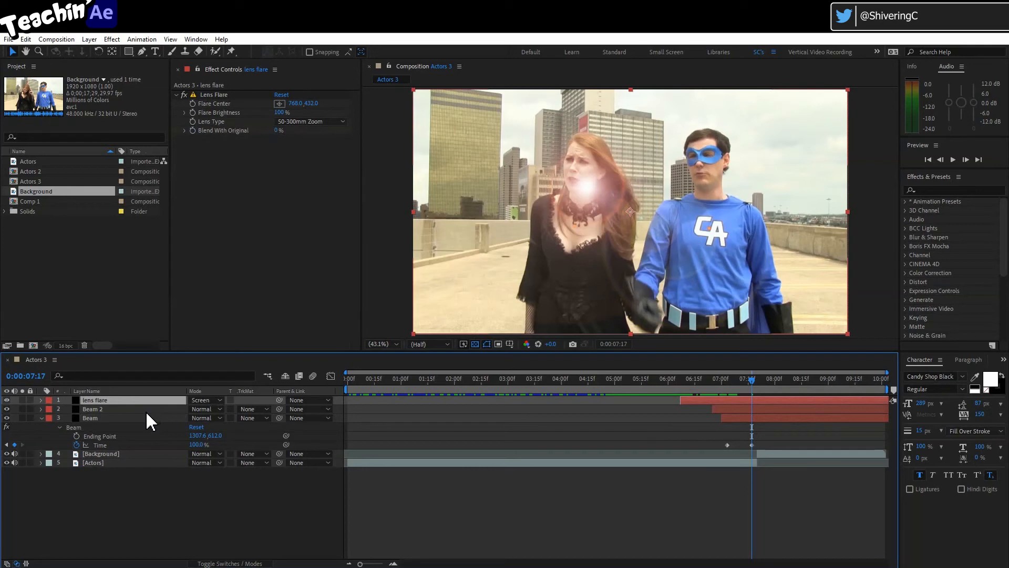
left_click(41, 401)
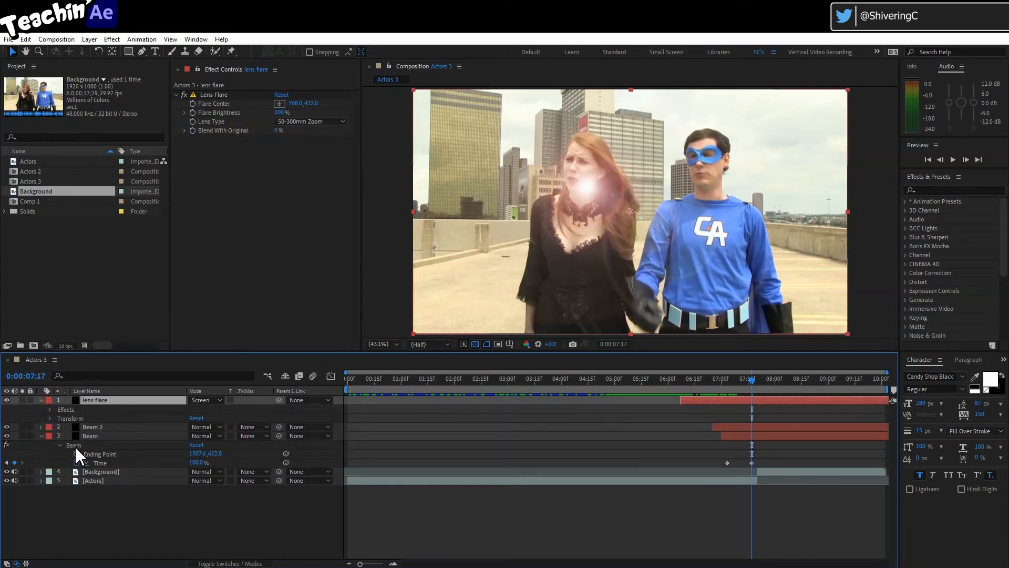
left_click(49, 409)
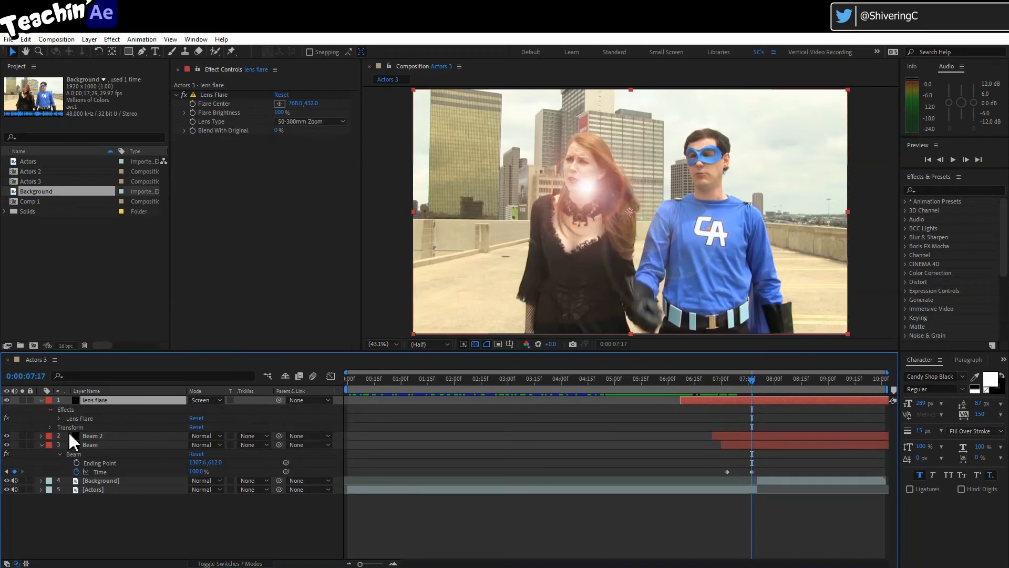
left_click(59, 418)
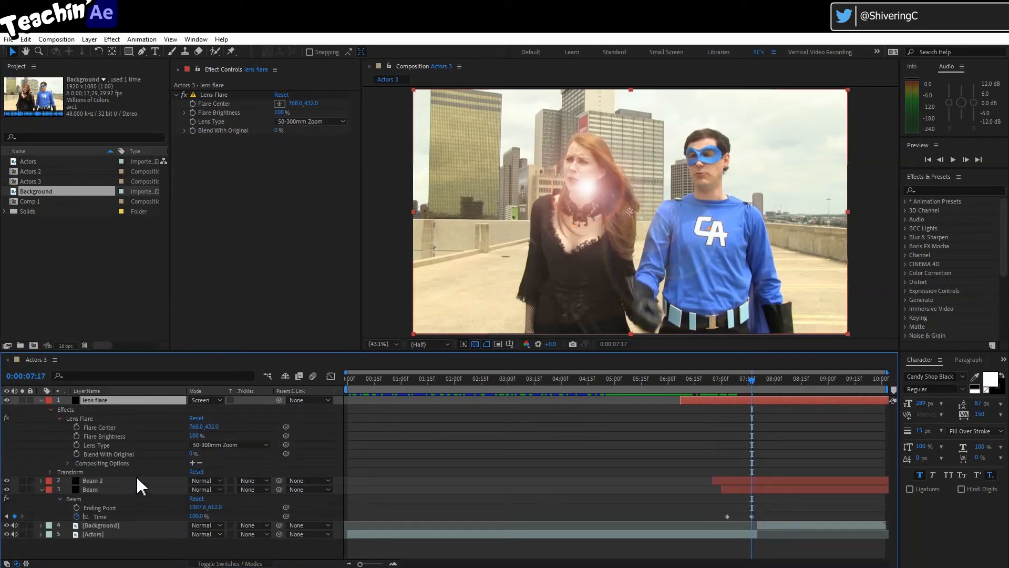
left_click(100, 427)
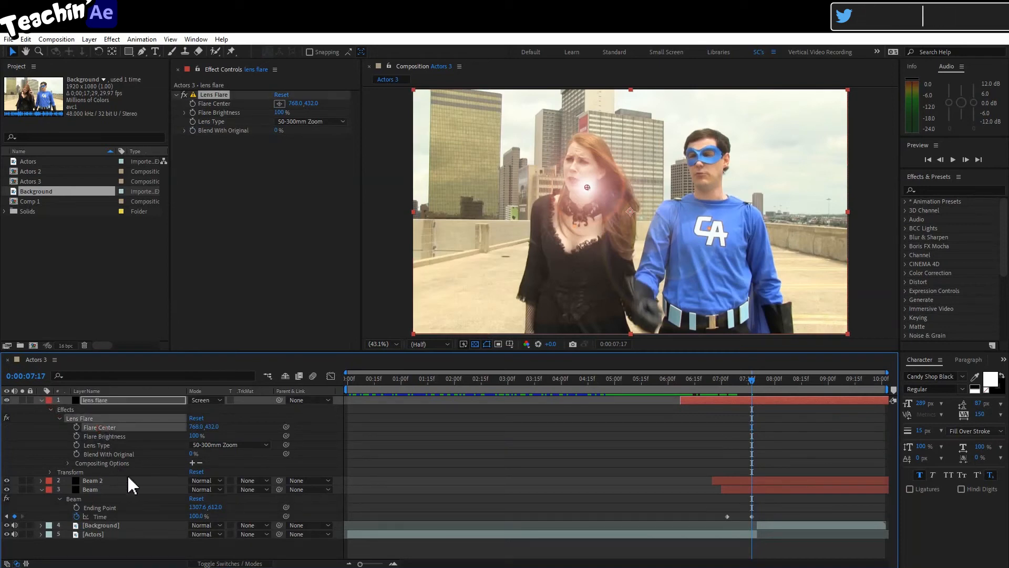
key("ctrl+v")
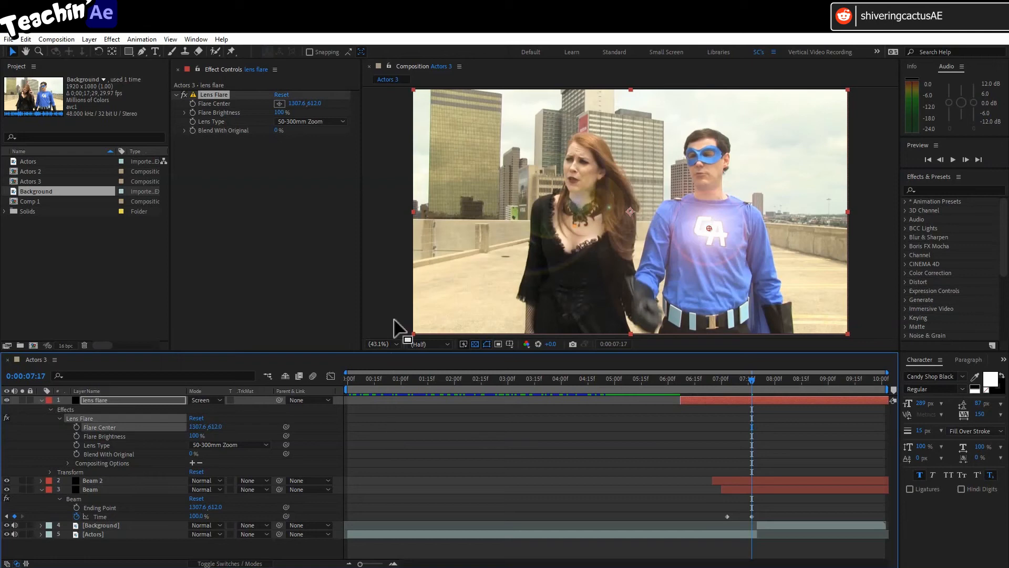
Try the 35mm Prime and 105mm Prime lens types on the flare and restore 50-300mm Zoom.
left_click(342, 121)
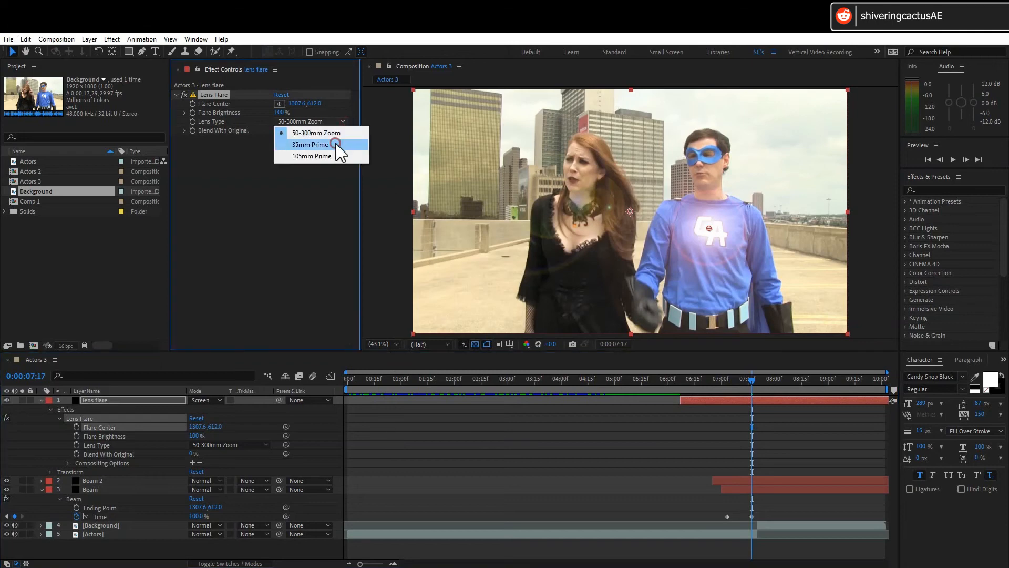
left_click(335, 144)
left_click(337, 122)
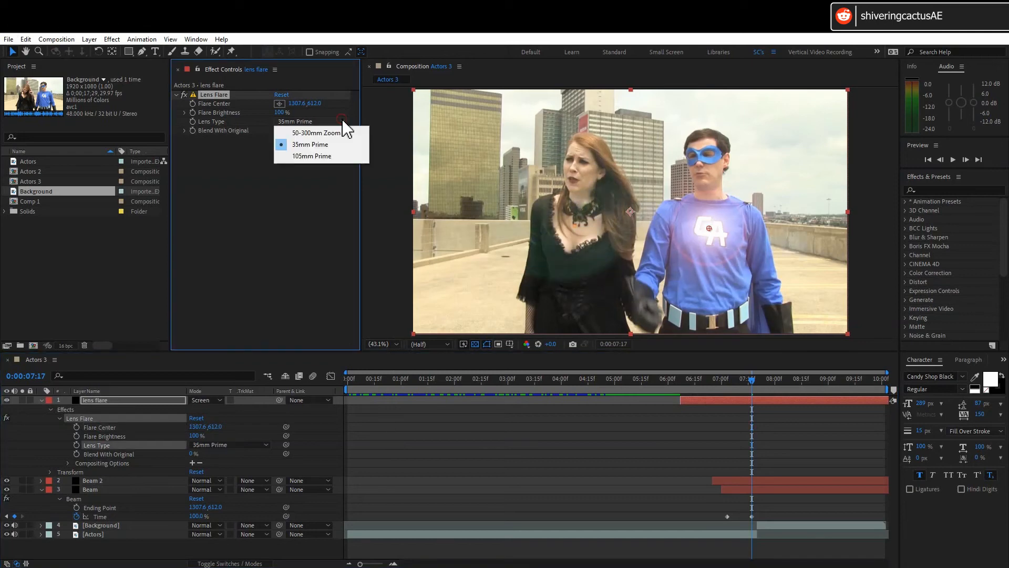
left_click(328, 155)
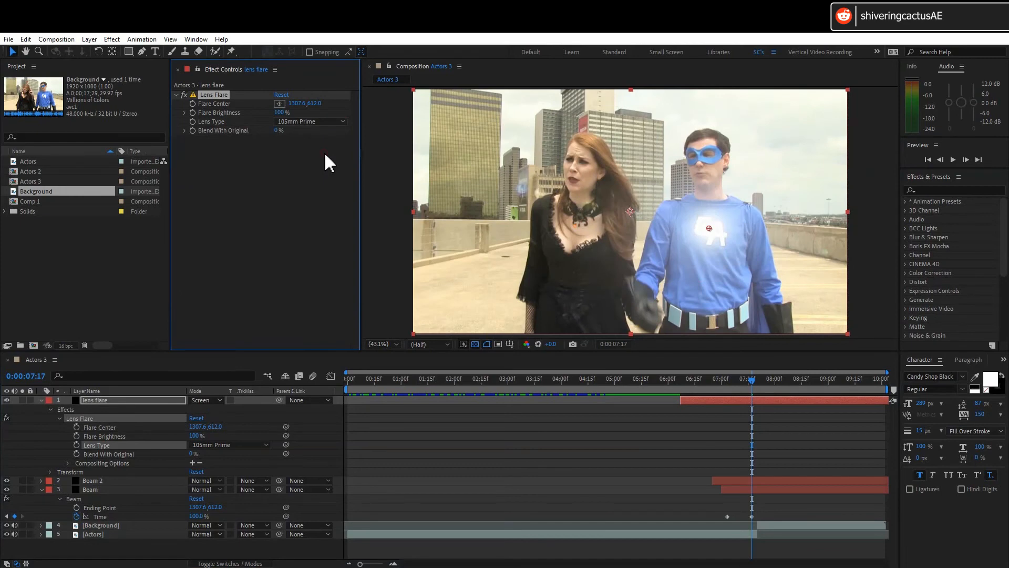
left_click(343, 122)
left_click(334, 132)
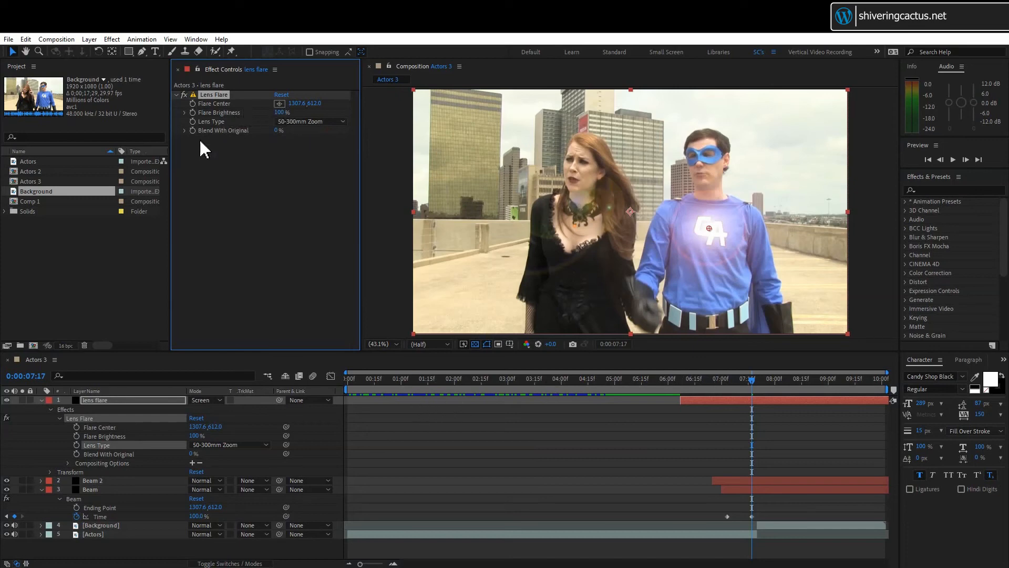
Start keyframing Flare Brightness at 0:00:07:17 with a value of 0%.
left_click(193, 113)
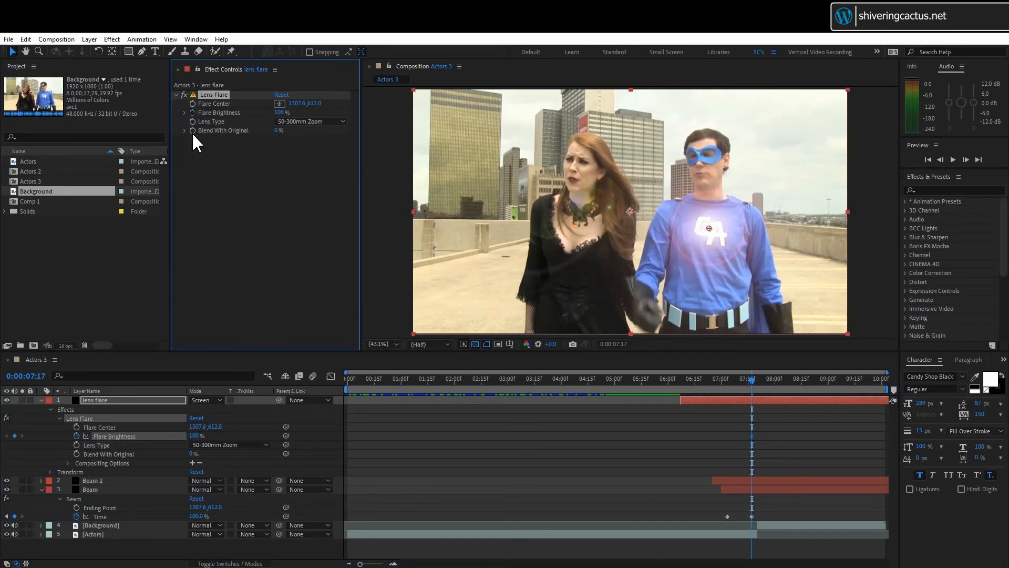
left_click(280, 112)
key("Return")
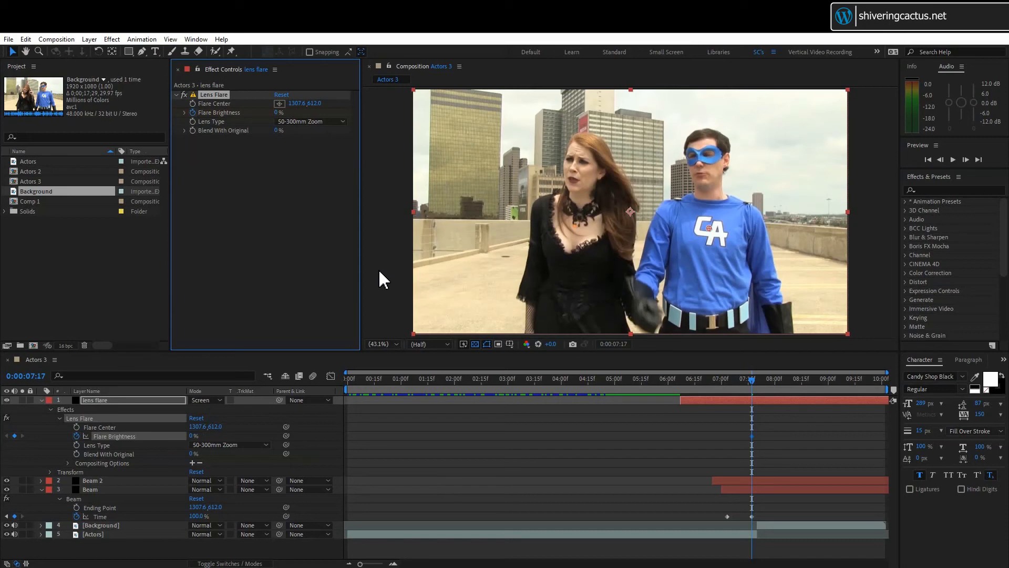
Move four frames forward to 0:00:07:21 and set Flare Brightness to 200%.
key("Page_Down")
key("Page_Down")
key("Page_Down")
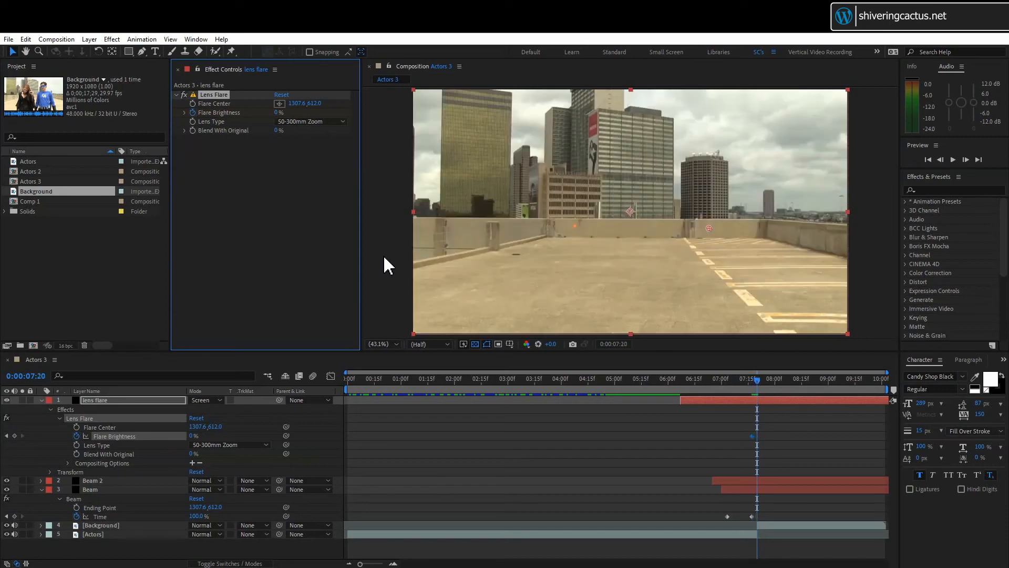
key("Page_Down")
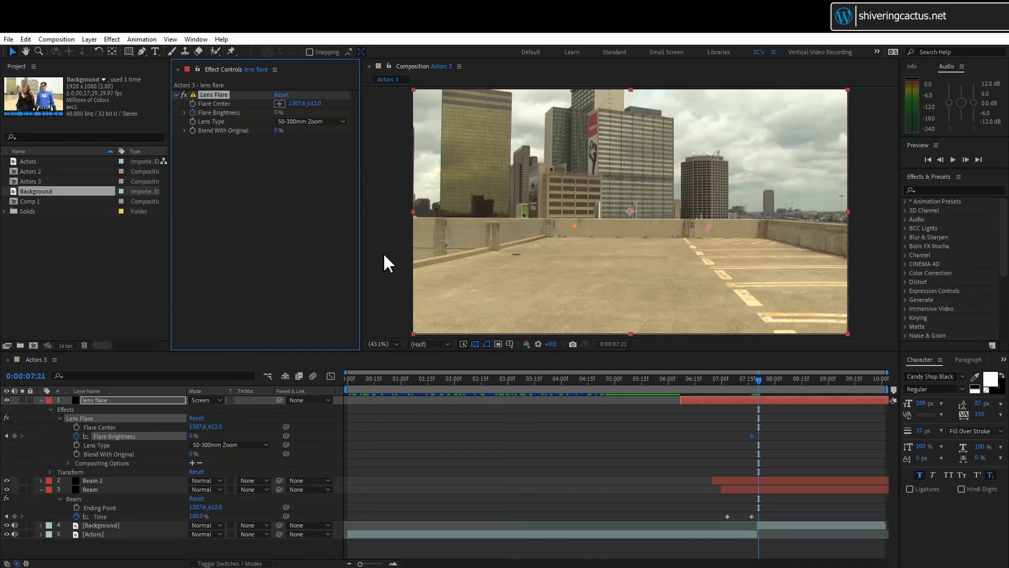
left_click(277, 114)
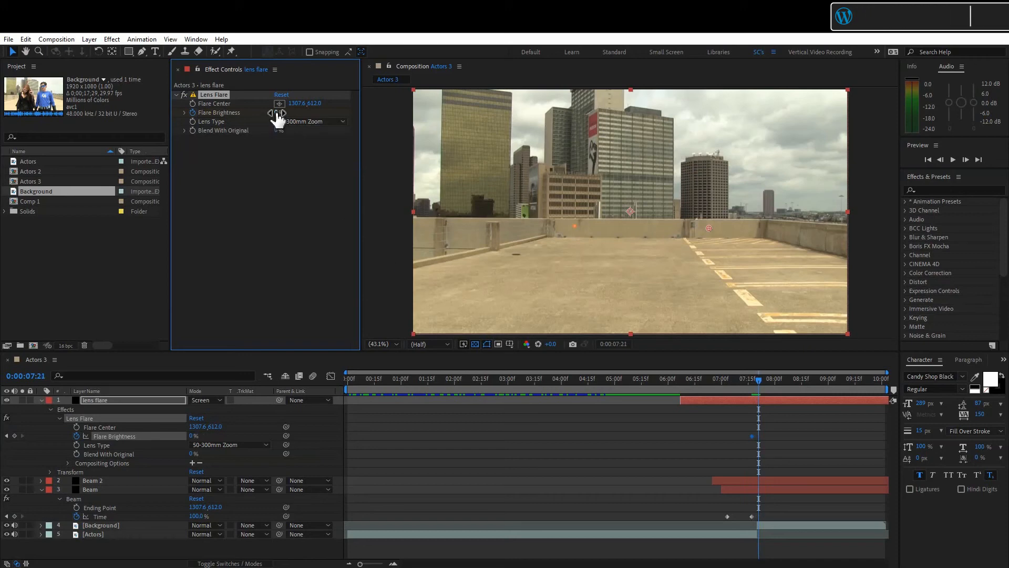
type("200")
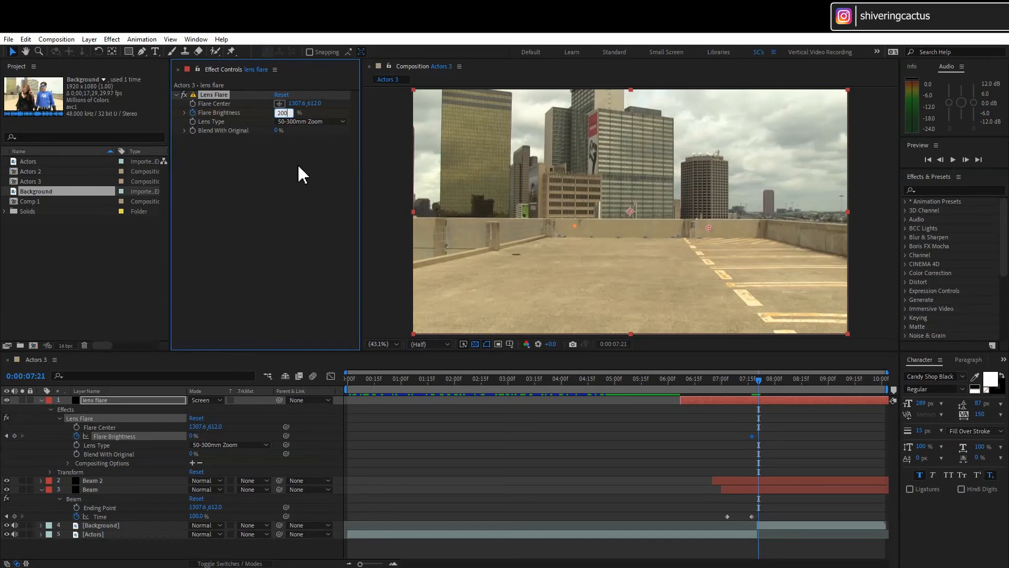
key("Return")
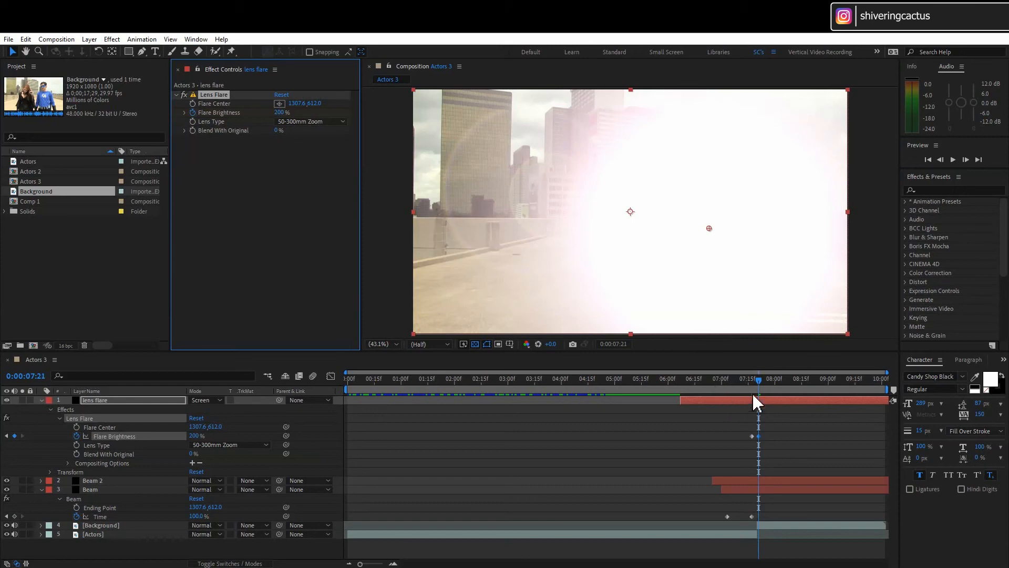
Set Flare Brightness back to 0% at 0:00:07:27 to end the flash.
left_click_drag(761, 383, 772, 385)
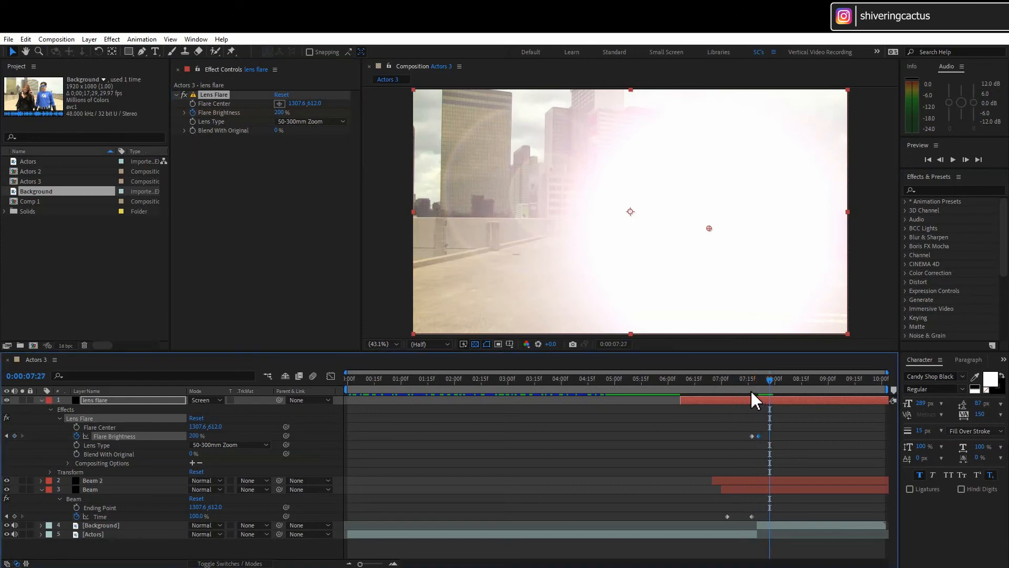
left_click(279, 112)
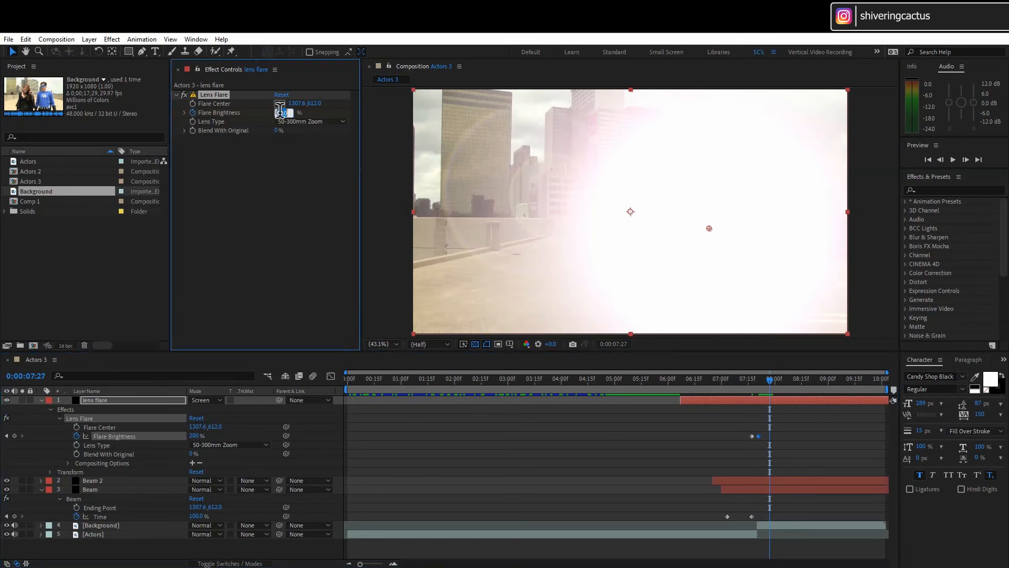
type("0")
key("Return")
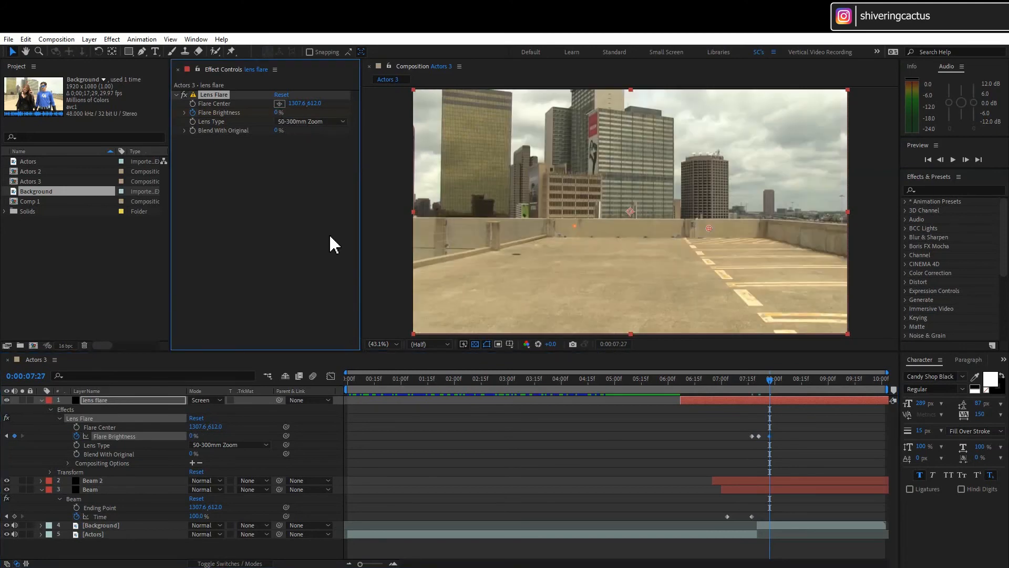
Play back the shot from 0:00:06:28 to check the flare on impact, then return to 0:00:06:25.
left_click_drag(768, 380, 720, 382)
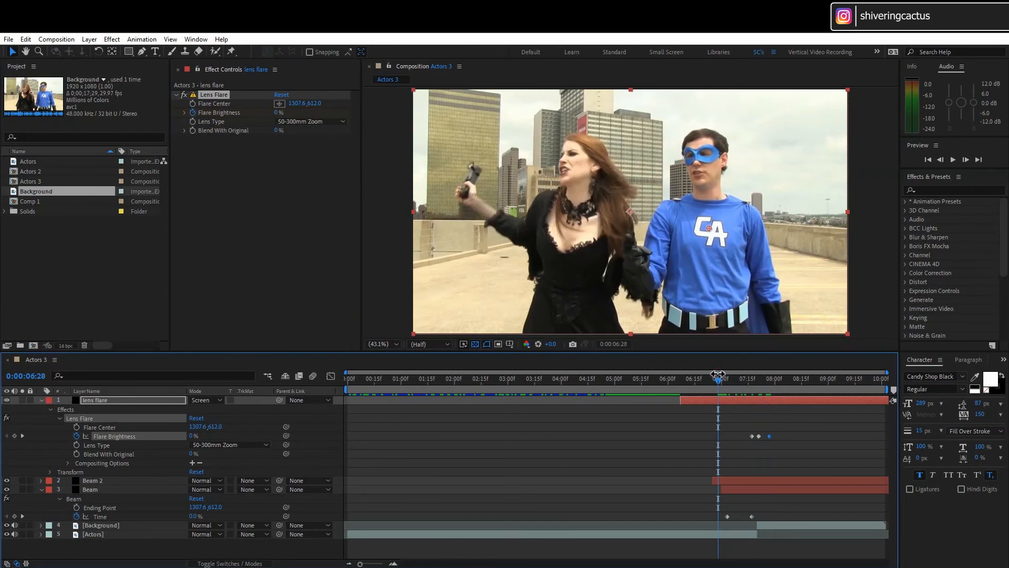
key("space")
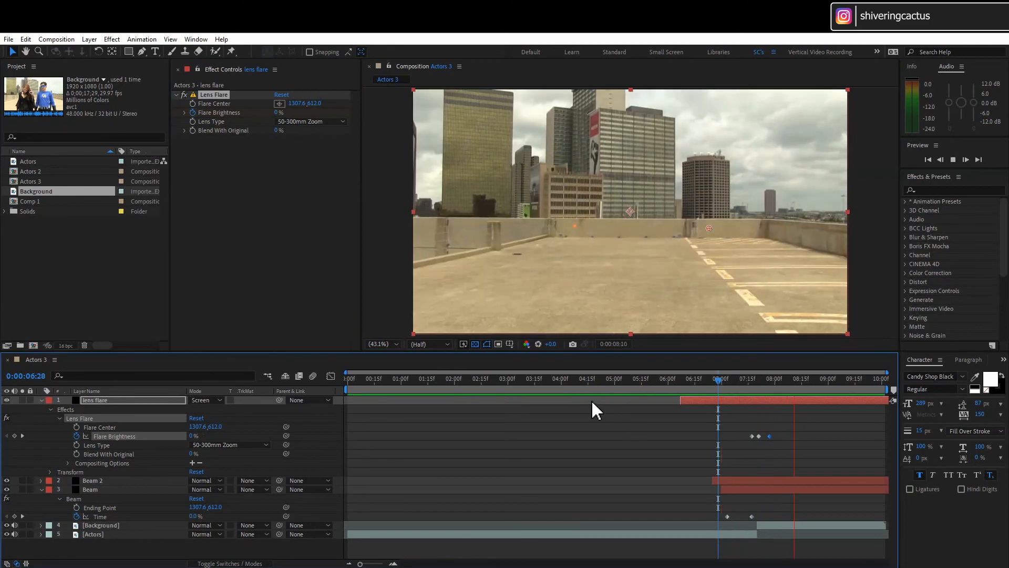
left_click(712, 377)
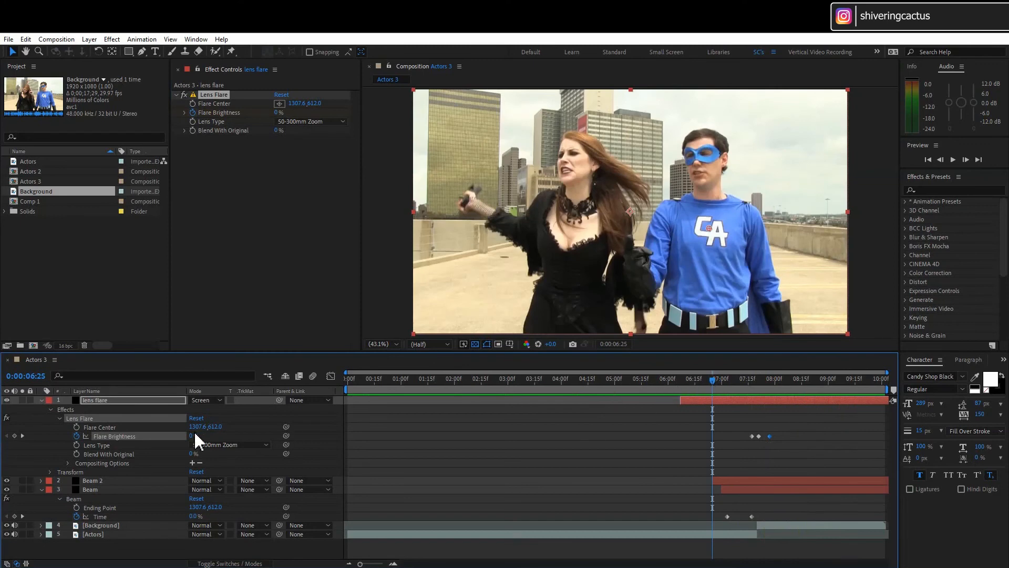
Duplicate the lens flare layer and copy the Ending Point property of Beam 2.
left_click(106, 399)
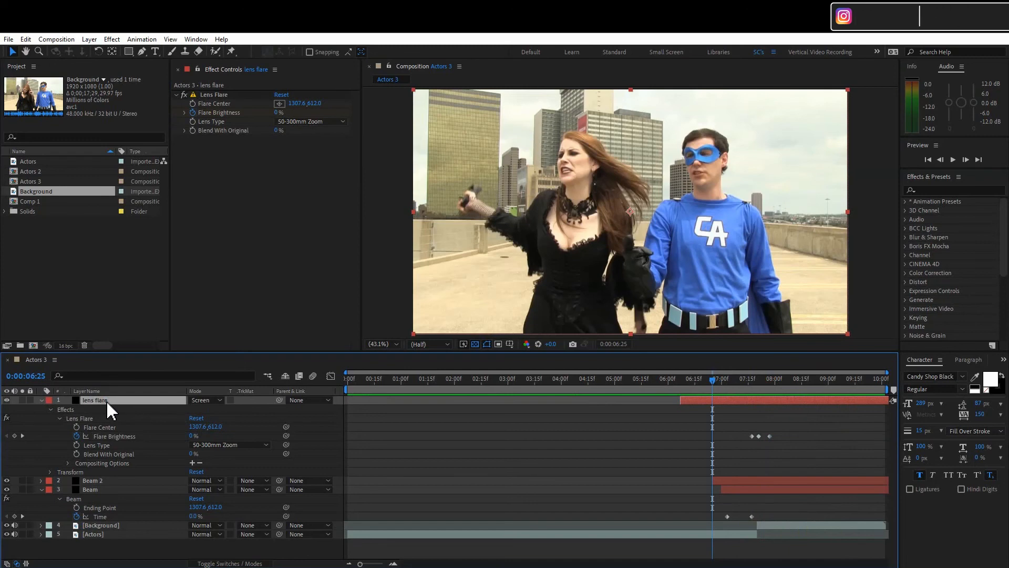
key("ctrl+d")
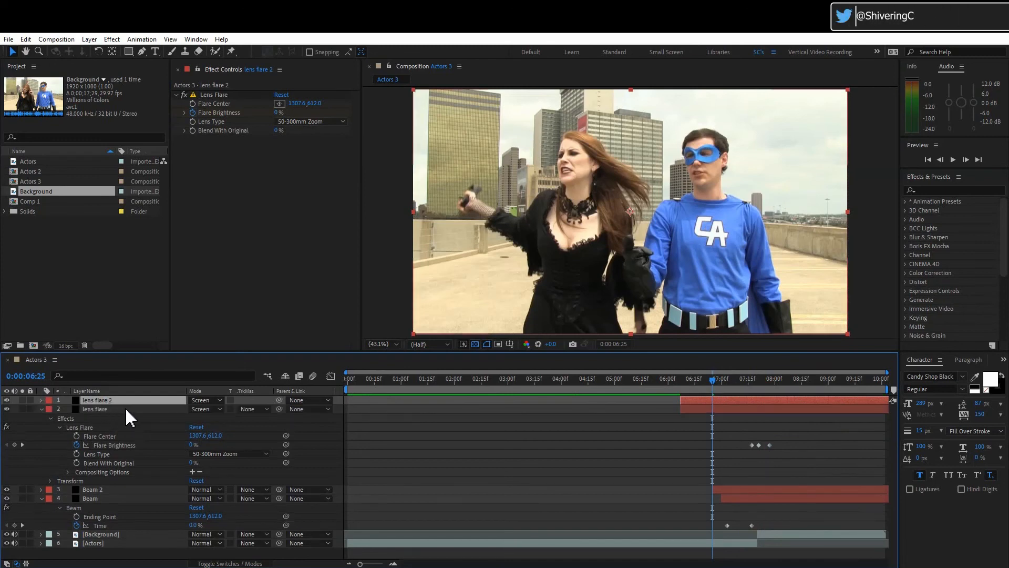
left_click(41, 489)
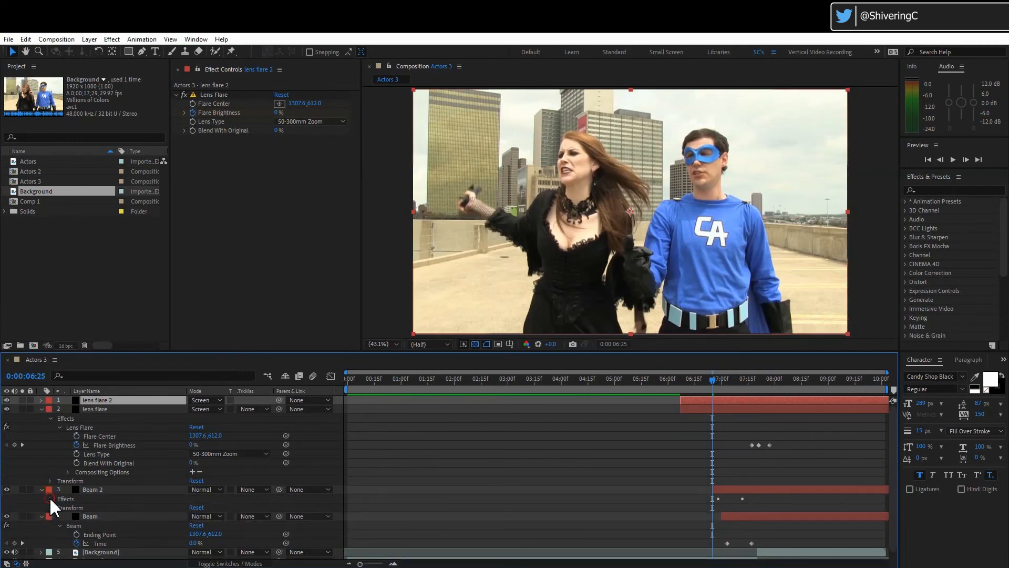
left_click(50, 498)
left_click(60, 507)
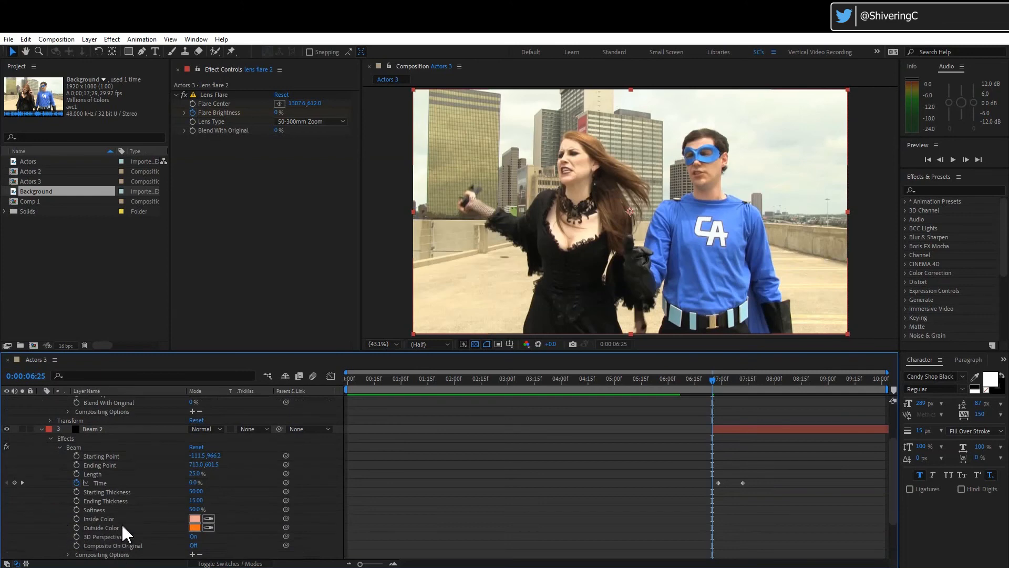
left_click(108, 467)
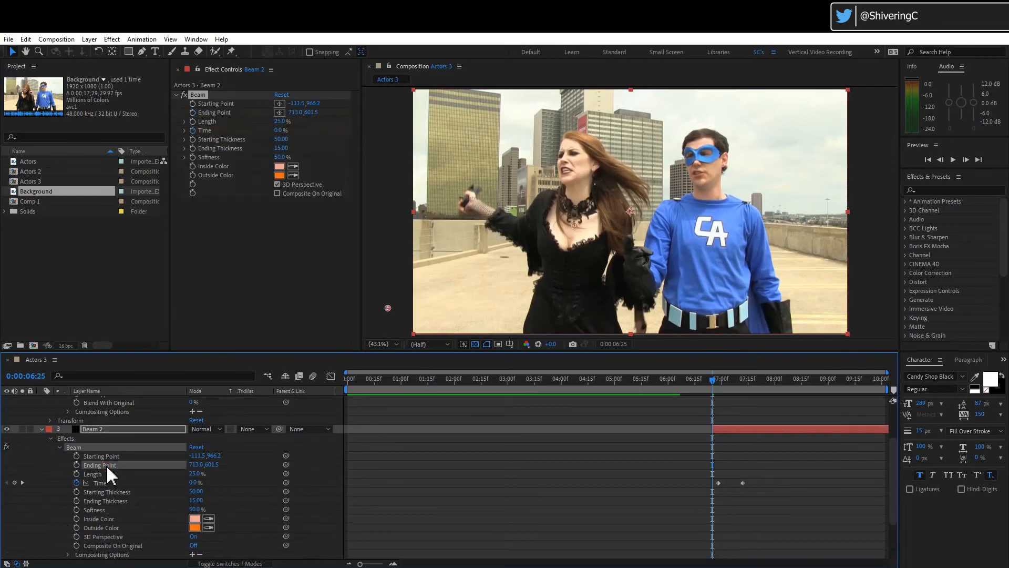
Paste Beam 2's Ending Point (713.0, 601.5) into the Flare Center of the lens flare 2 layer.
scroll(108, 470, "up", 4)
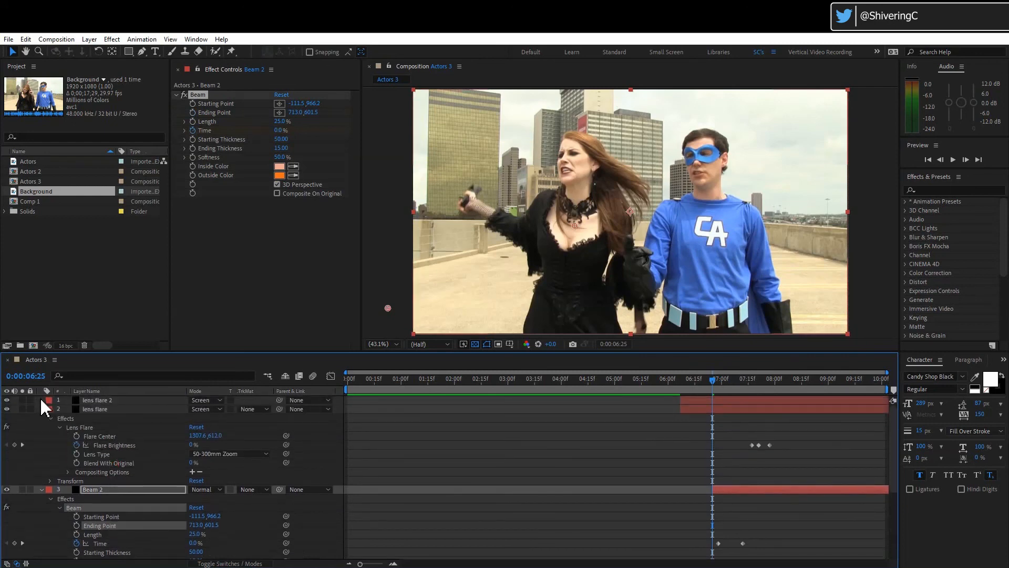
left_click(41, 401)
left_click(51, 410)
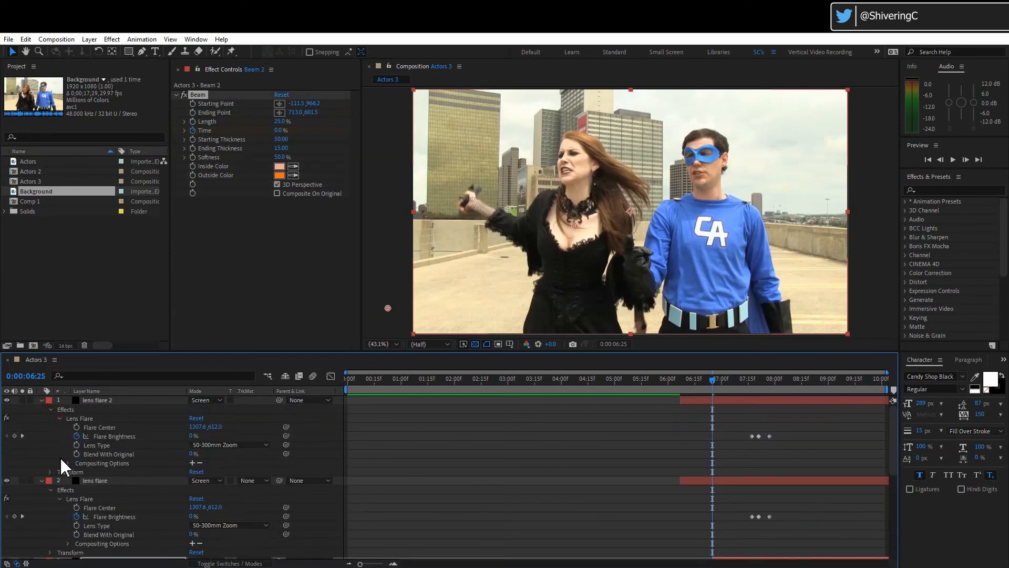
left_click(96, 427)
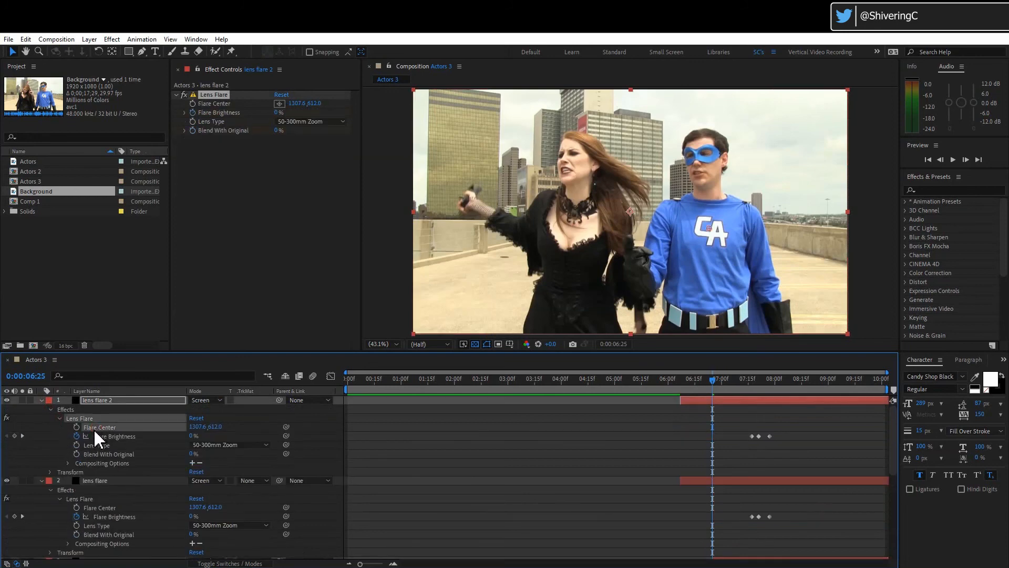
key("ctrl+v")
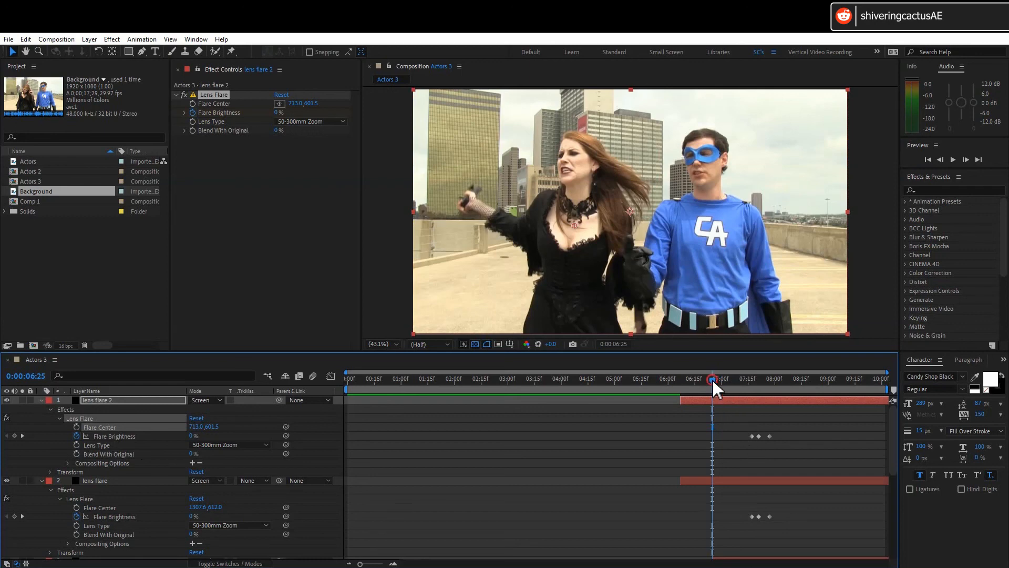
Shift lens flare 2's three Flare Brightness keyframes to start at 0:00:07:10, and play back the shot from 0:00:05:24.
left_click_drag(712, 378, 739, 389)
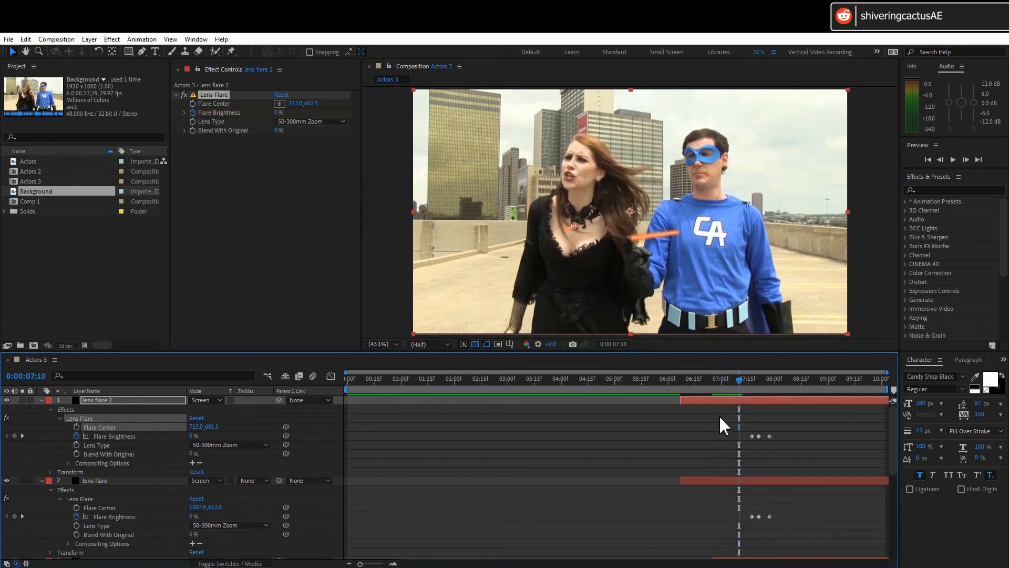
left_click_drag(784, 444, 739, 437)
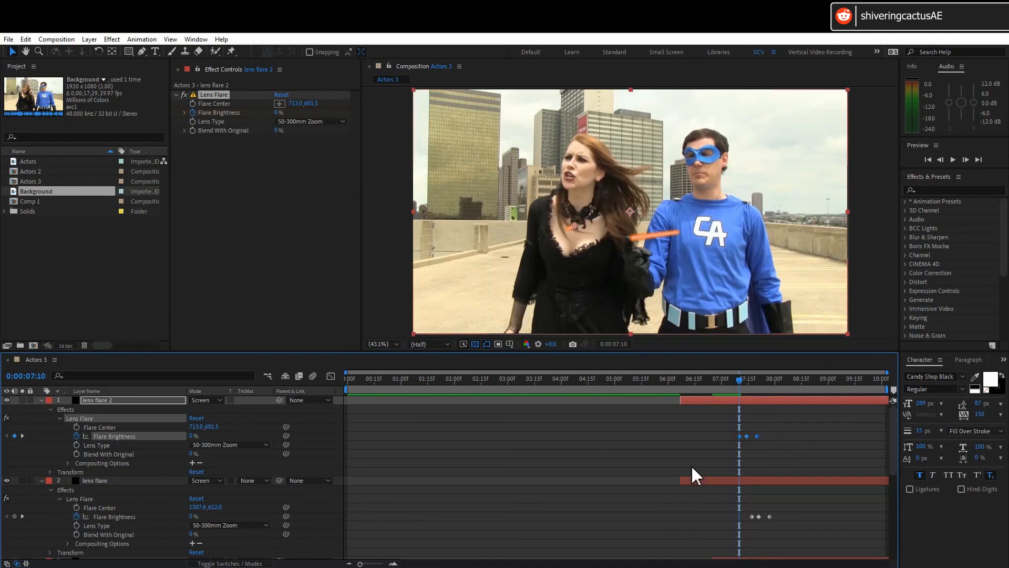
left_click(658, 376)
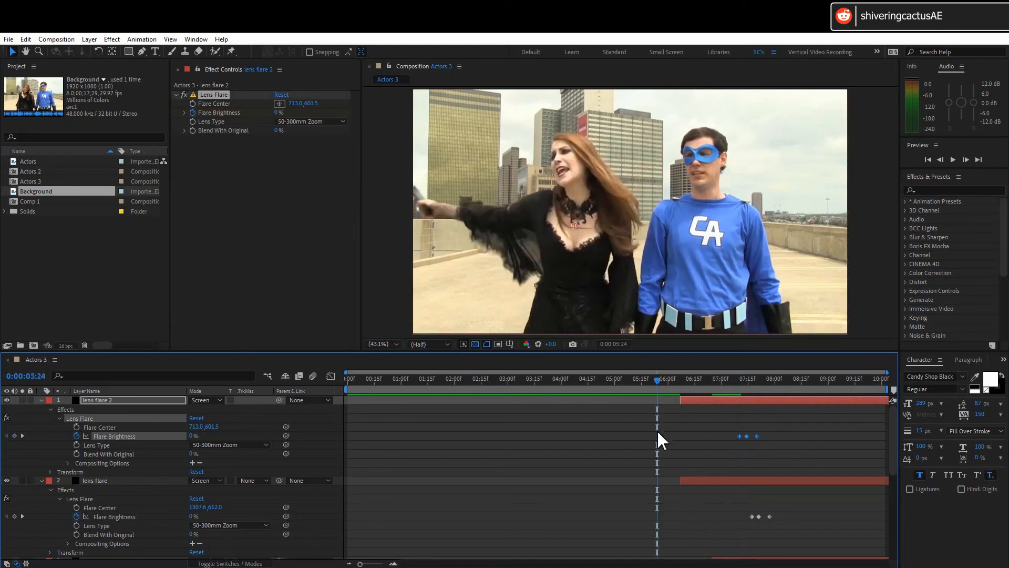
key("space")
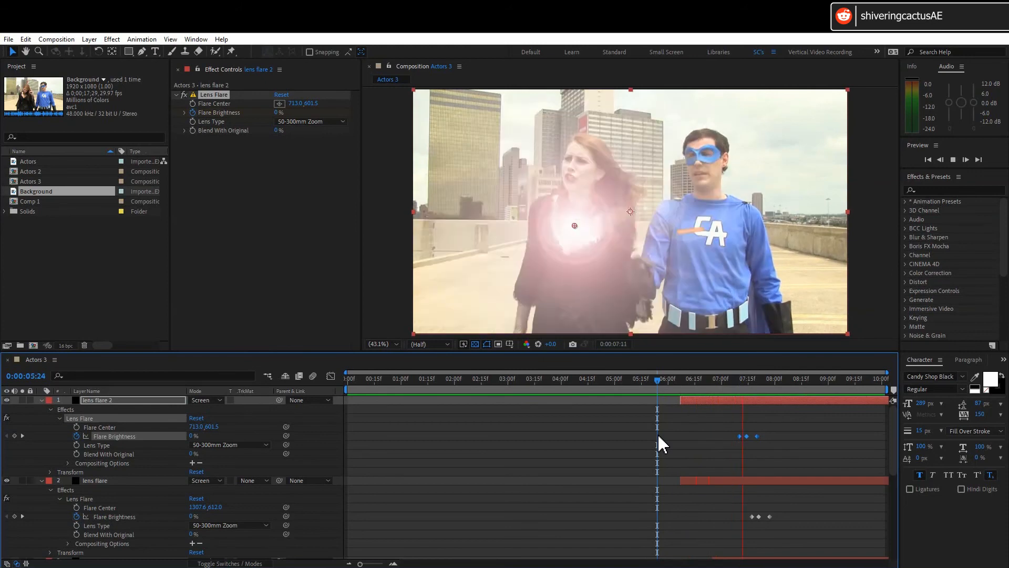
Move lens flare 2's last Flare Brightness keyframe in line with the original flare's last one, and play back from 0:00:05:19.
left_click(648, 380)
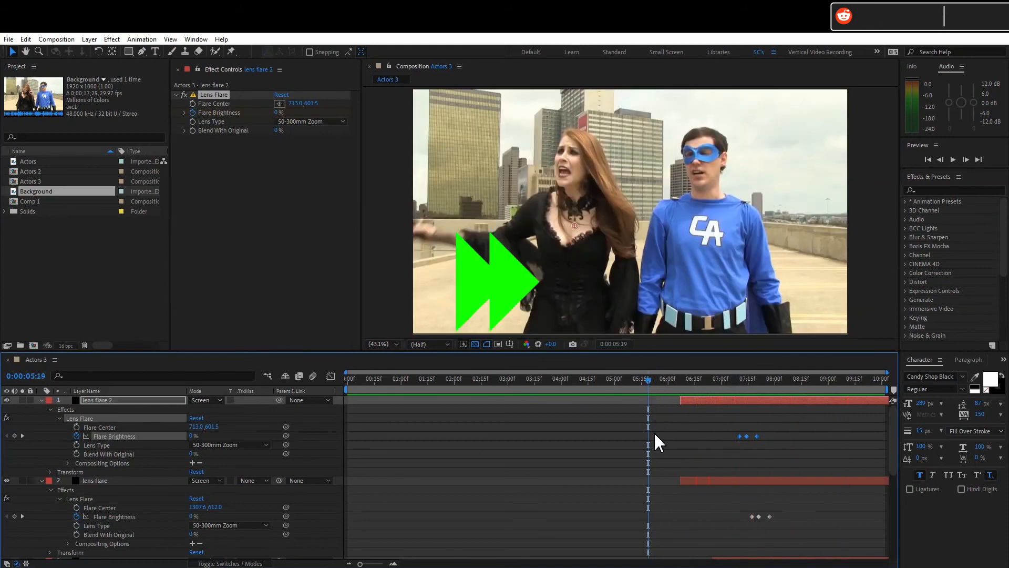
left_click(757, 436)
left_click_drag(757, 435, 769, 434)
key("space")
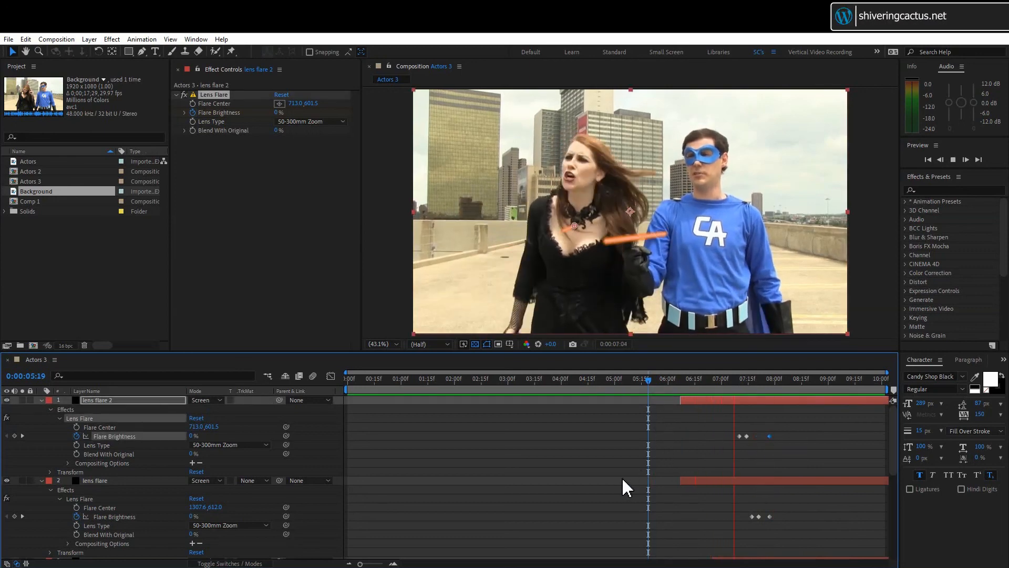